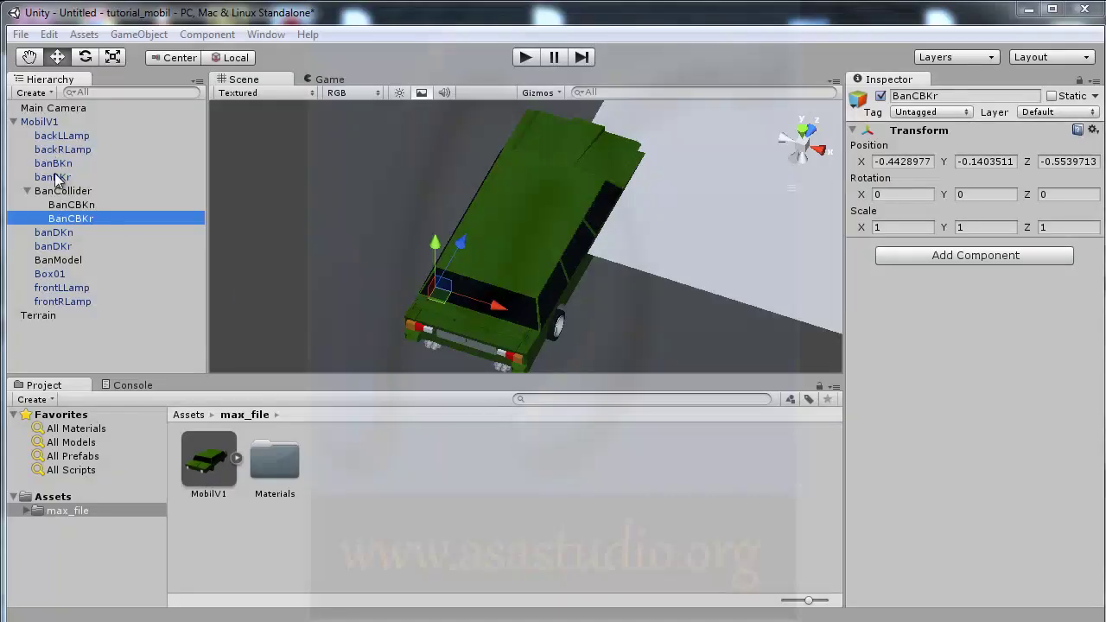
- Create an empty GameObject named BanCDKn
left_click(132, 39)
left_click(142, 54)
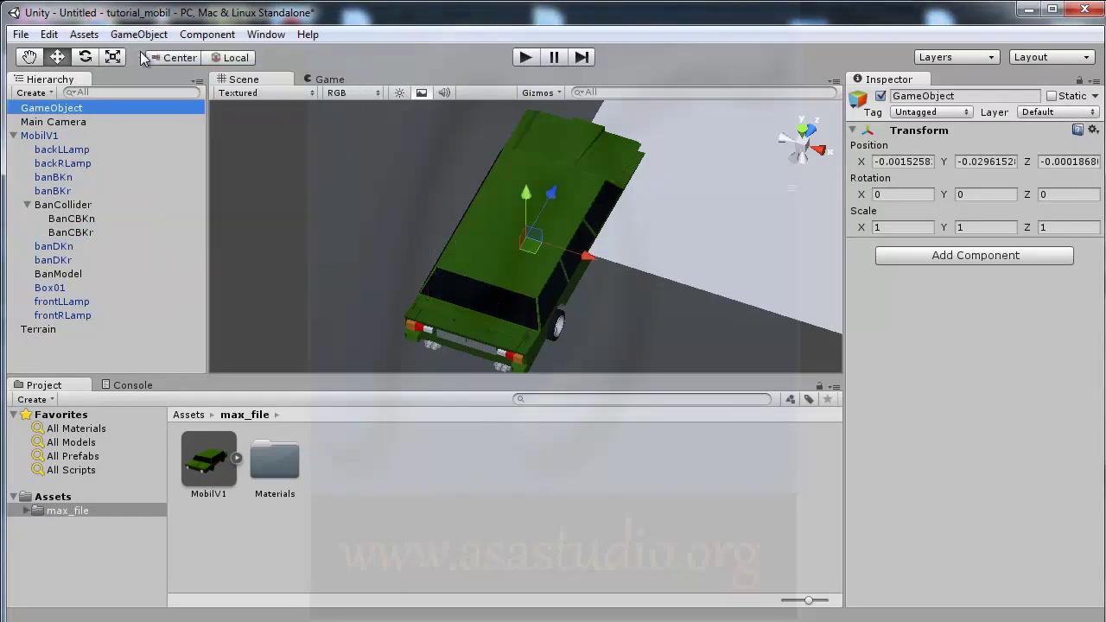
left_click(66, 107)
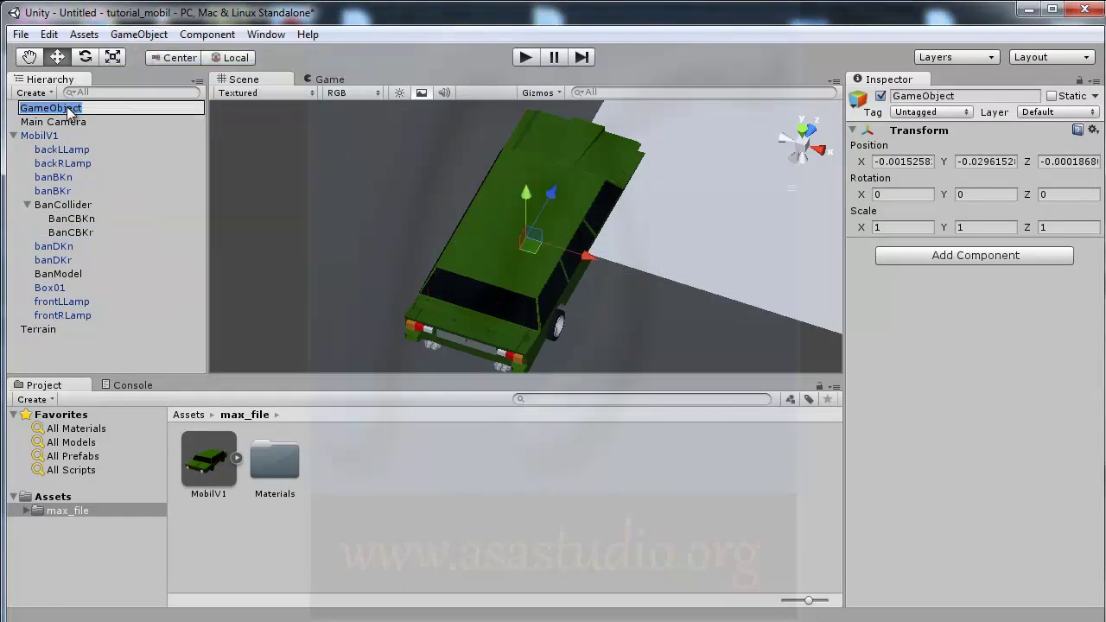
type("BanCD")
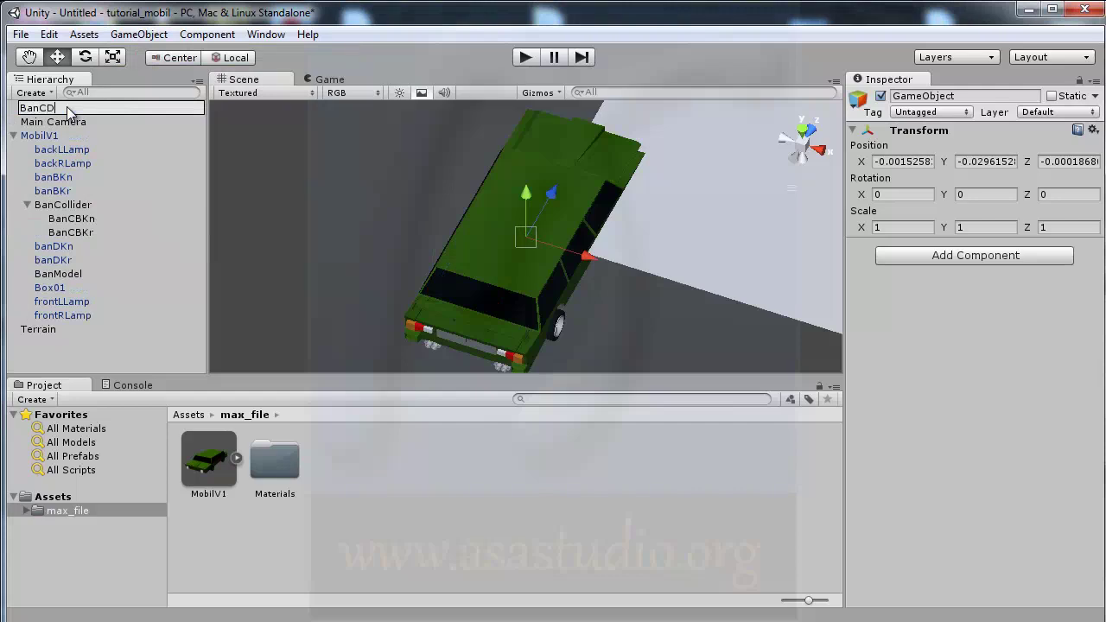
type("Kn")
key("Return")
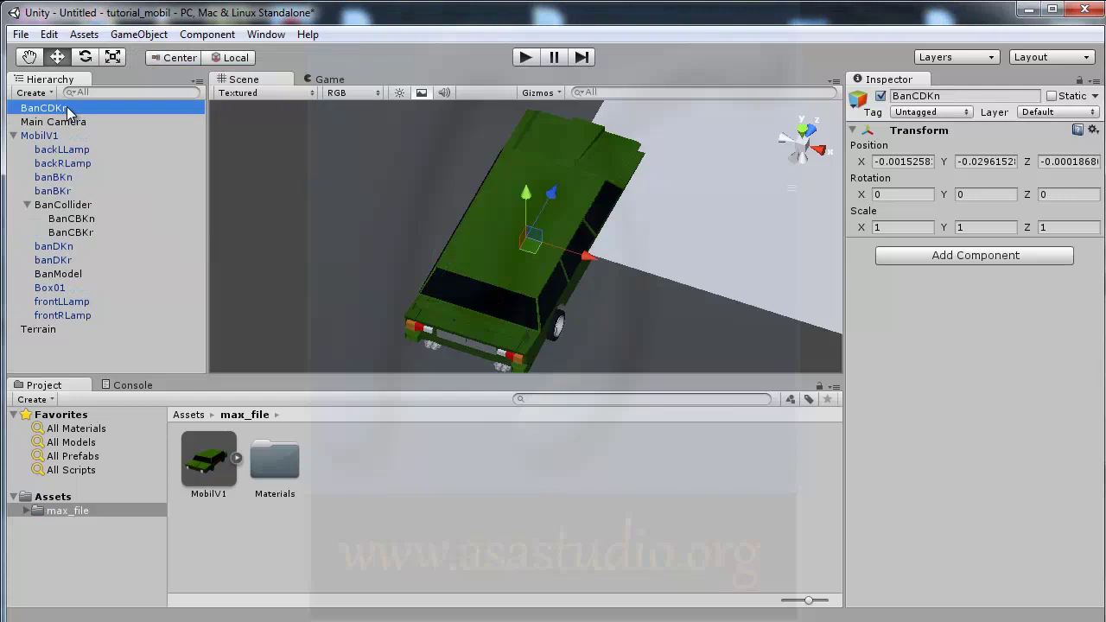
- Snap BanCDKn to the banDKn wheel's position, then move it under BanCollider
left_click_drag(30, 110, 53, 249)
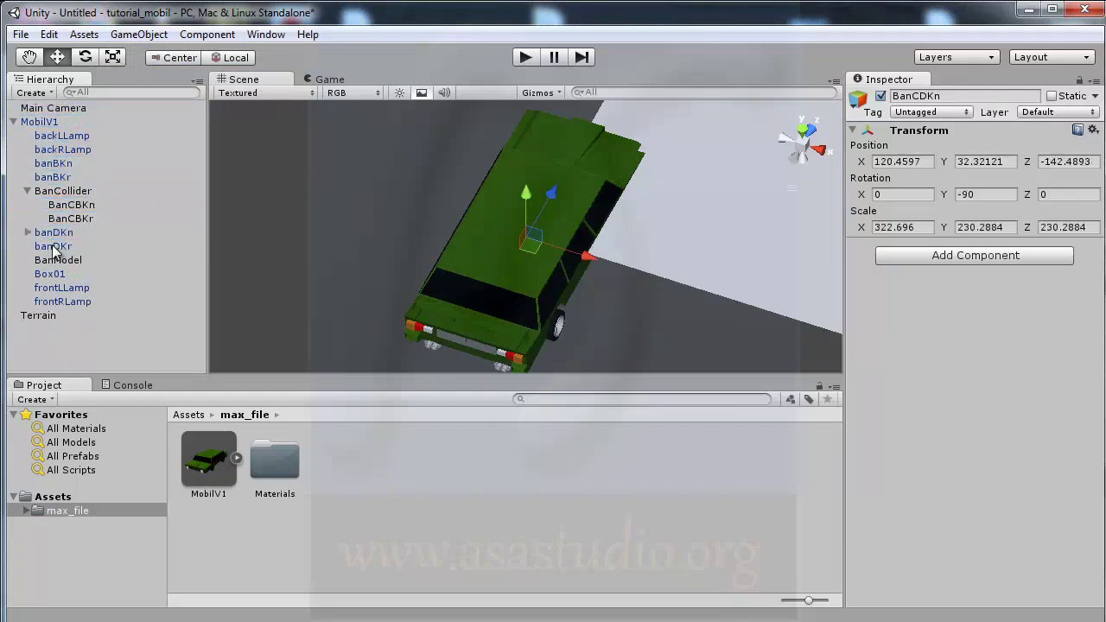
left_click(27, 233)
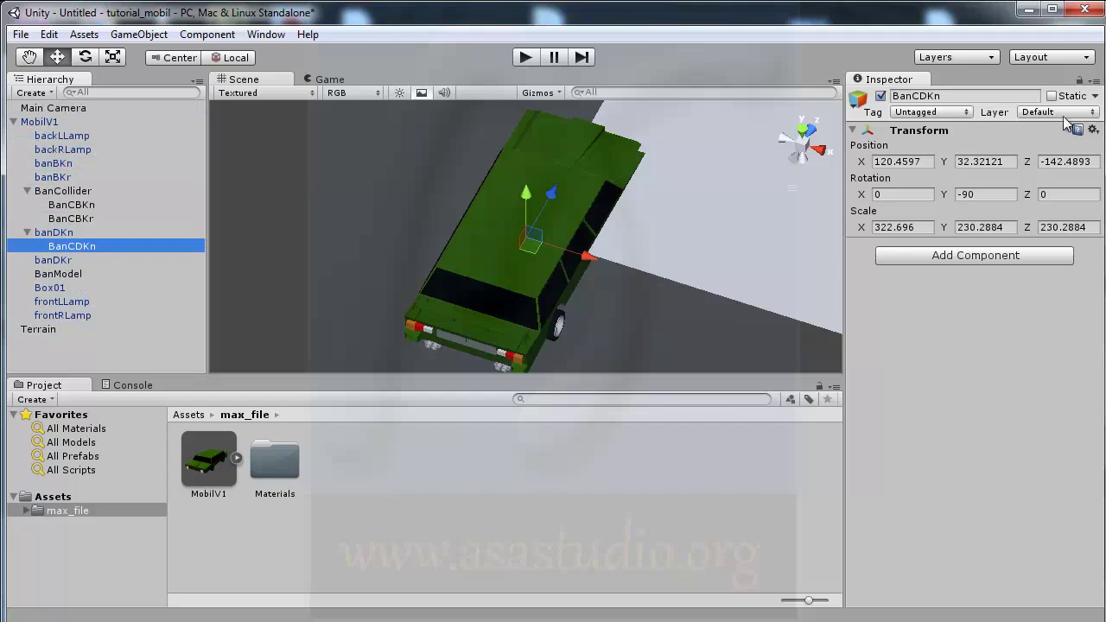
left_click(1093, 129)
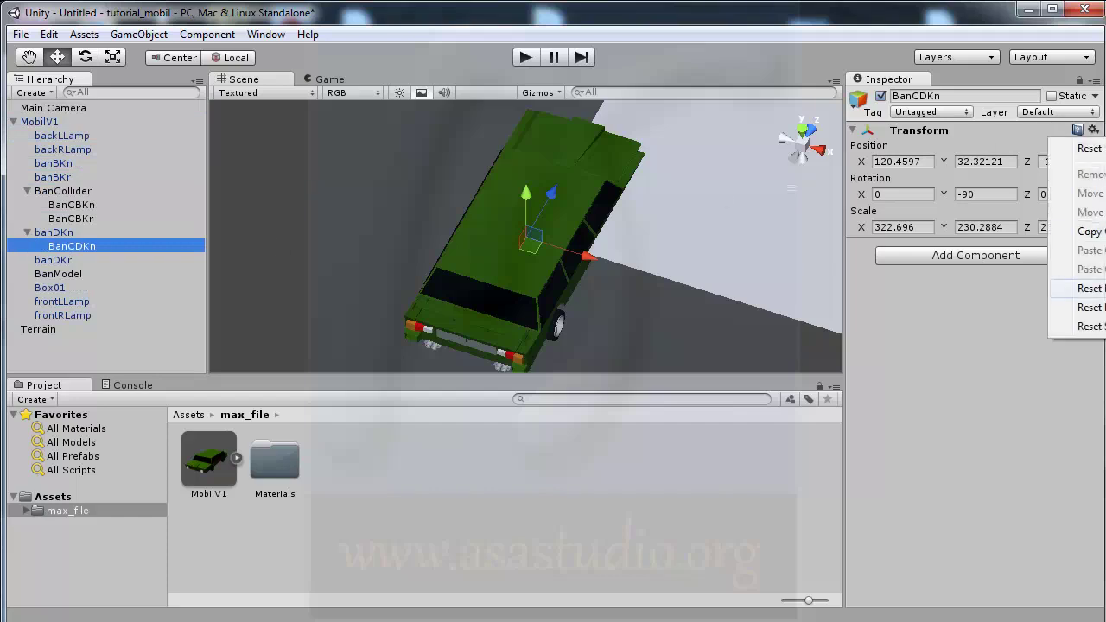
left_click(1080, 288)
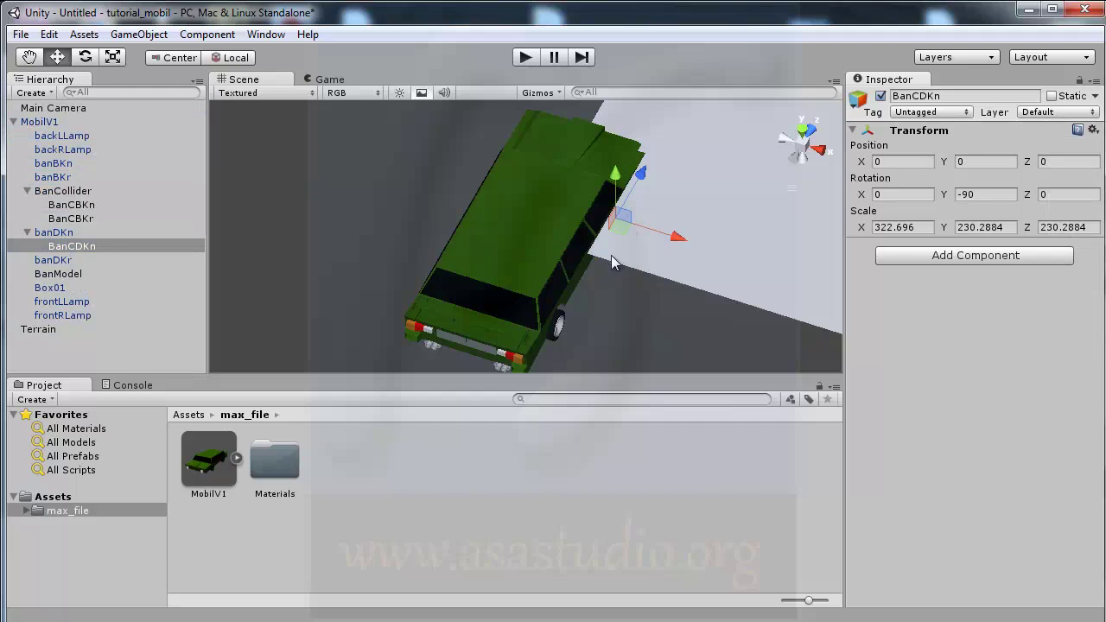
left_click(66, 245)
left_click_drag(66, 242, 69, 194)
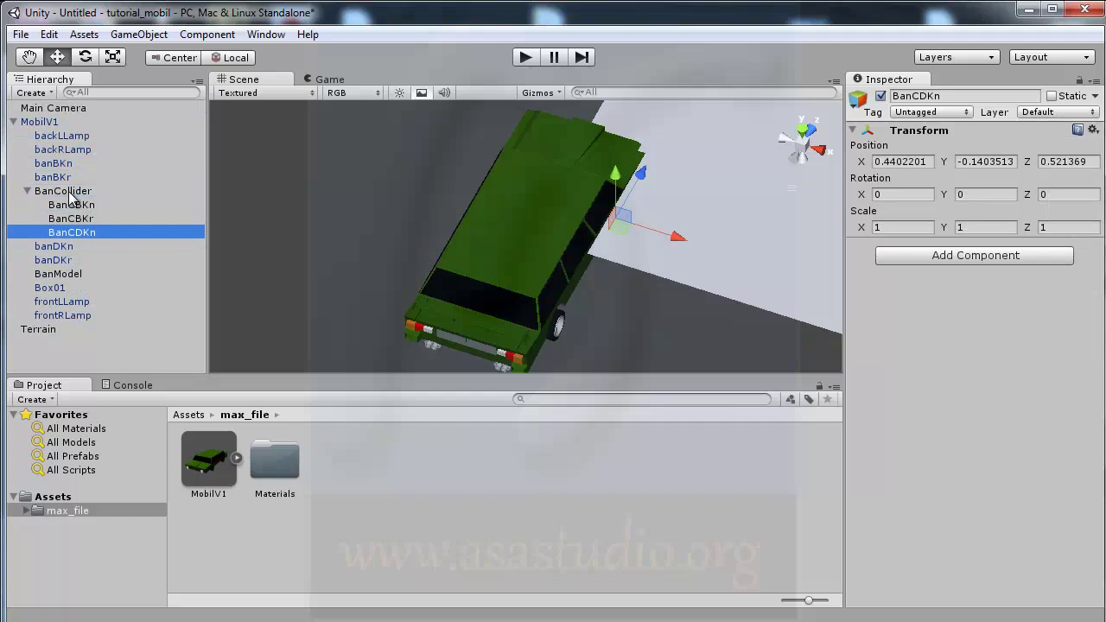
- Create another empty GameObject named BanCDKr
left_click(137, 36)
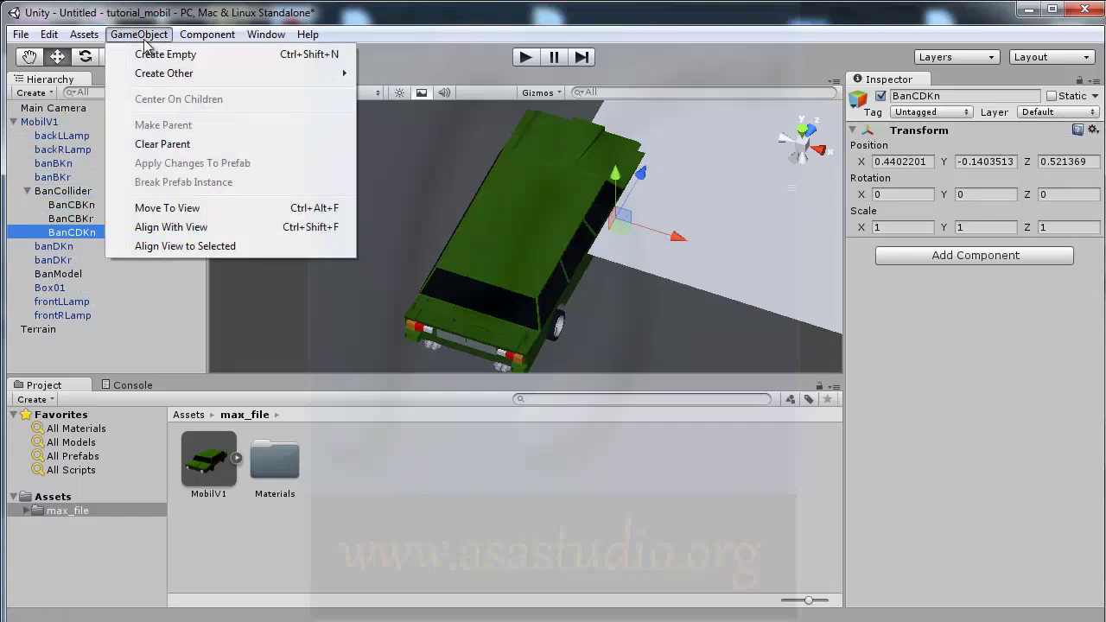
left_click(145, 55)
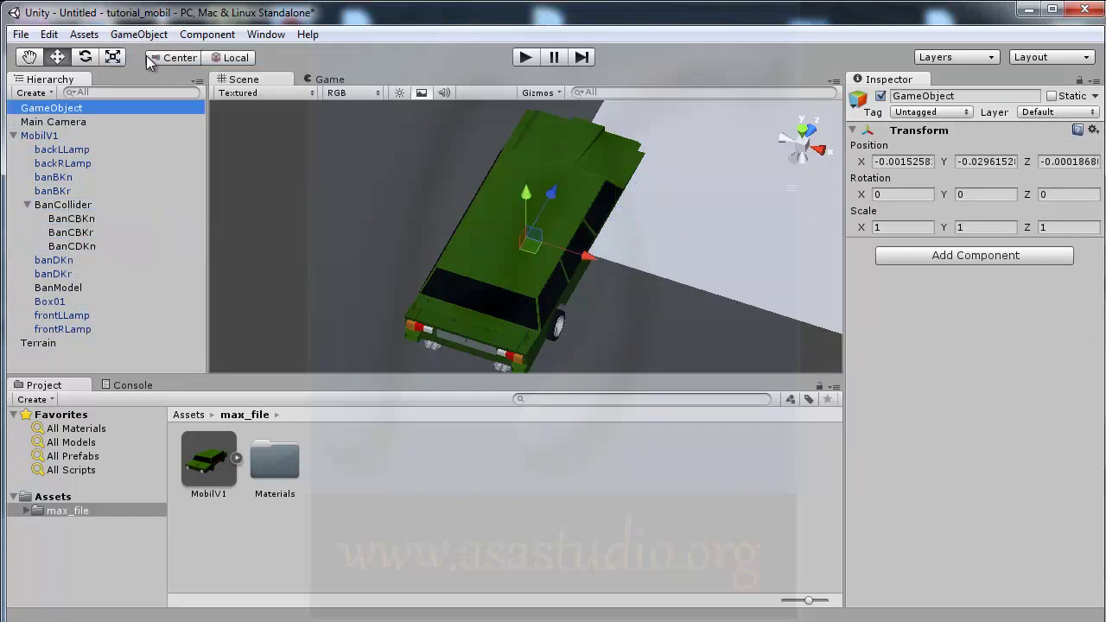
left_click(71, 105)
type("BanC")
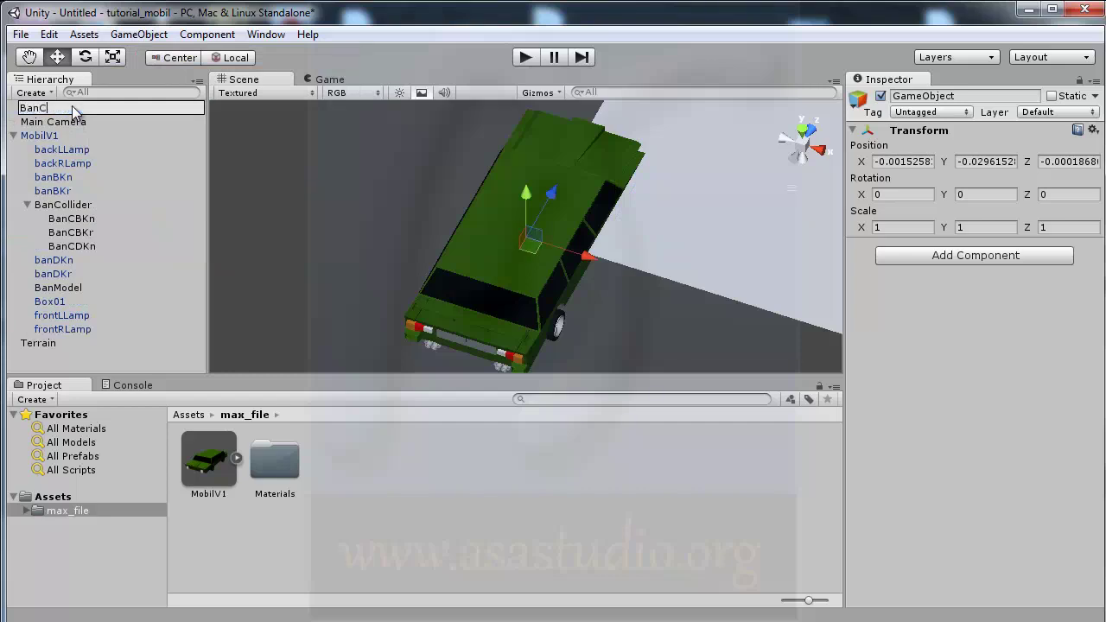
type("DKr")
key("Return")
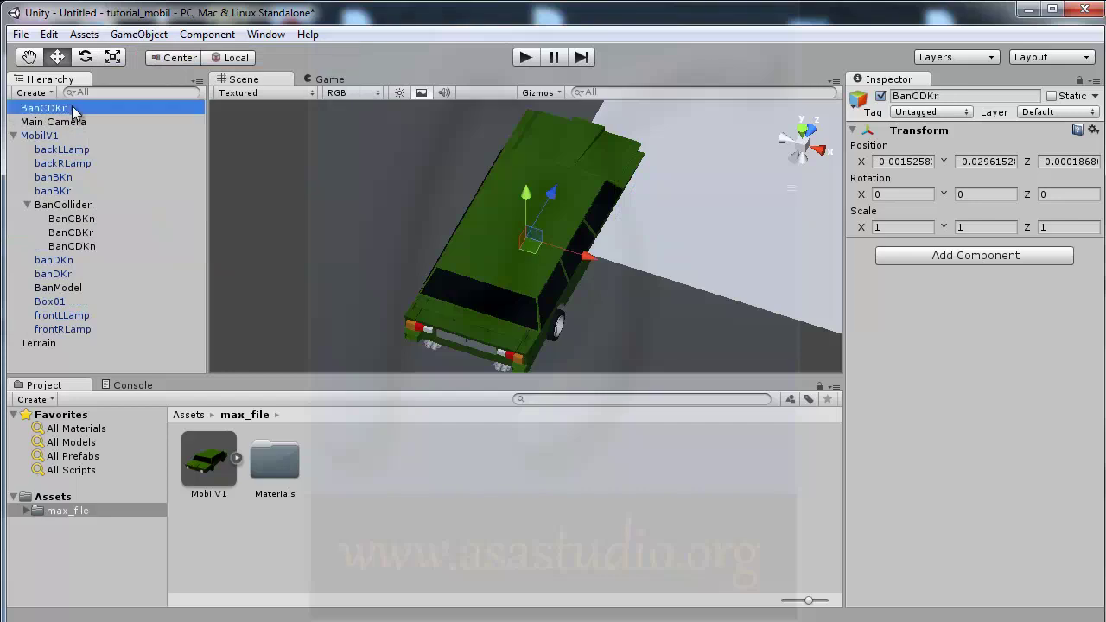
- Snap BanCDKr to the banDKr wheel's position, then move it under BanCollider
left_click_drag(72, 106, 41, 158)
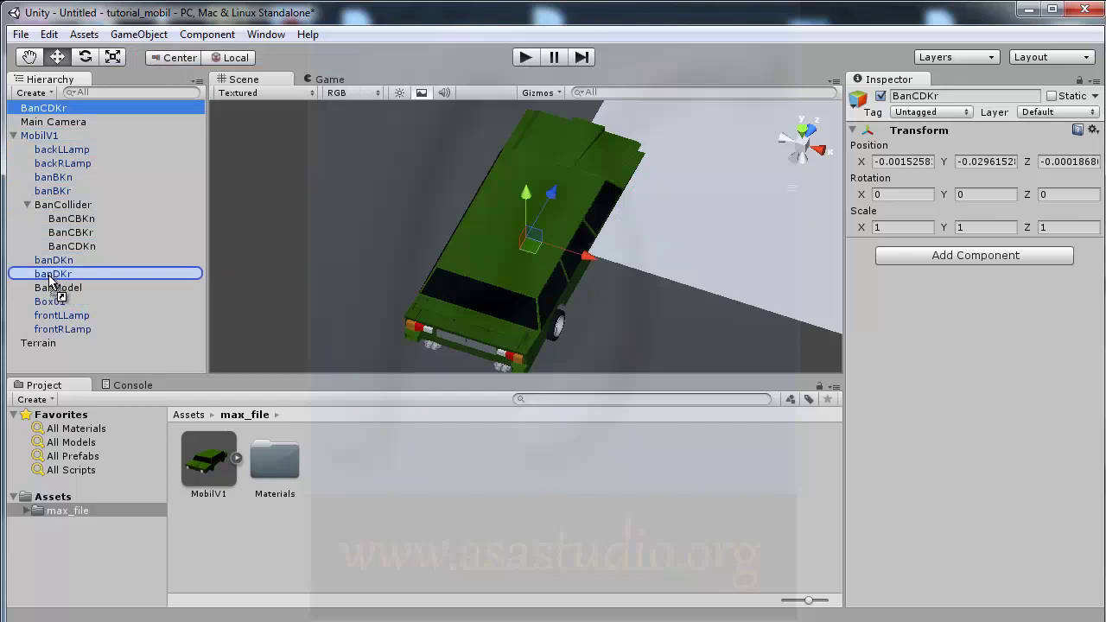
left_click_drag(41, 158, 35, 275)
left_click(28, 260)
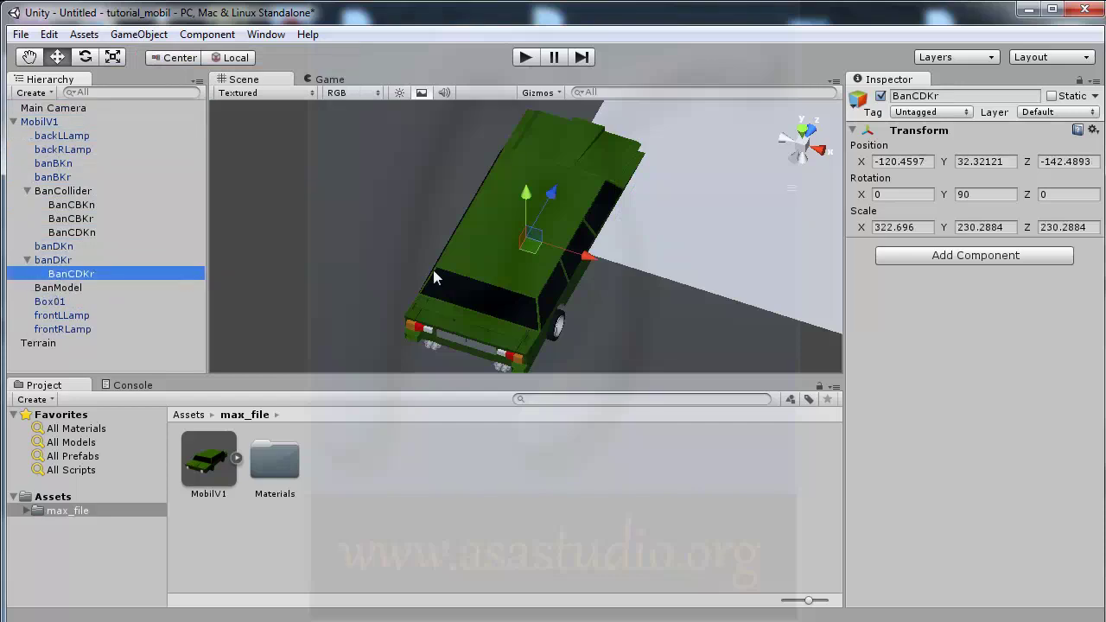
left_click(1093, 129)
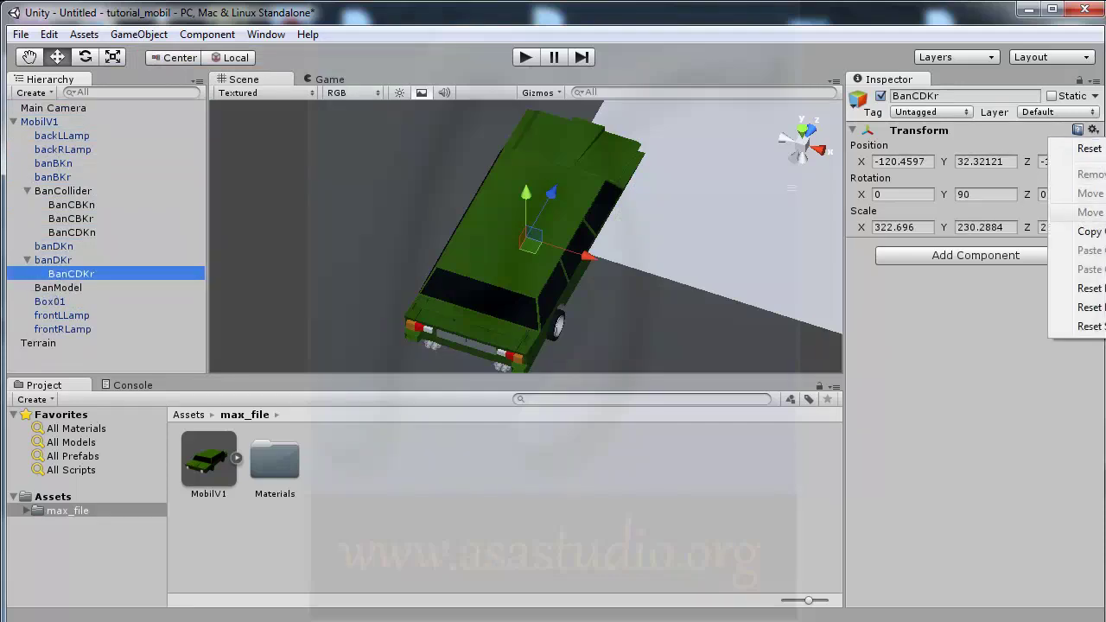
left_click(1089, 288)
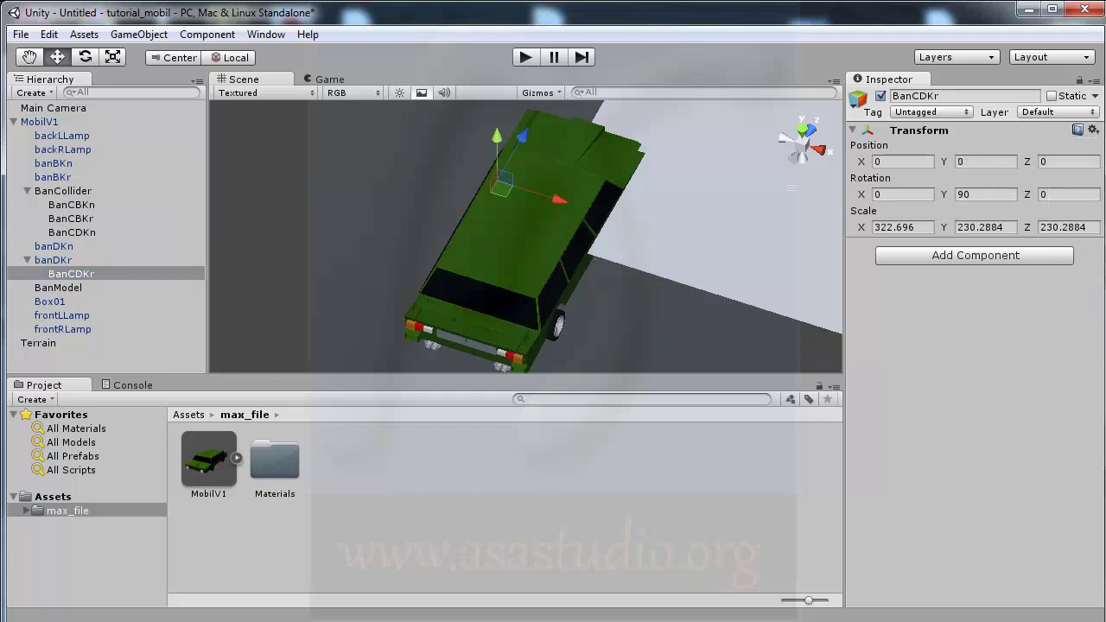
left_click_drag(69, 274, 68, 193)
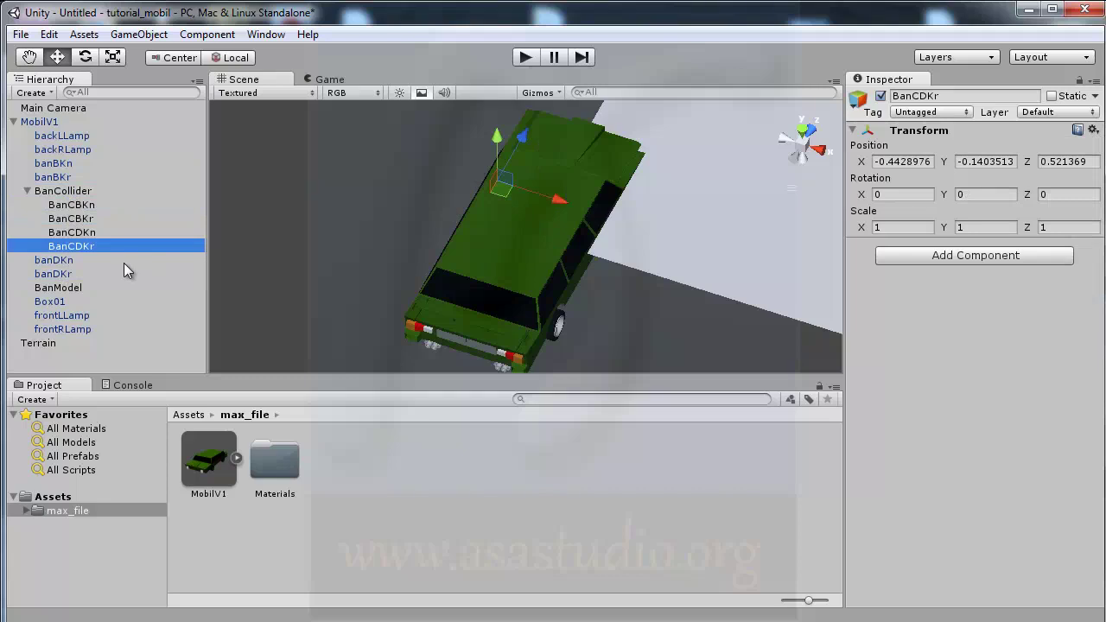
- Parent banDKr, banDKn, banBKr and banBKn to BanModel, accepting the prefab break
left_click(47, 289)
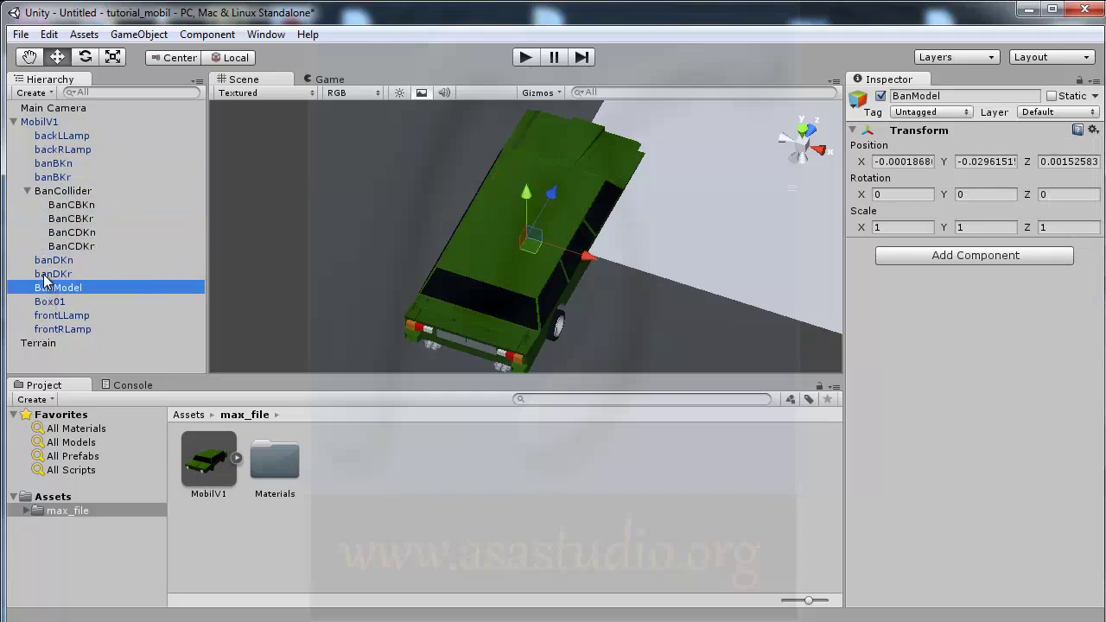
left_click(45, 277)
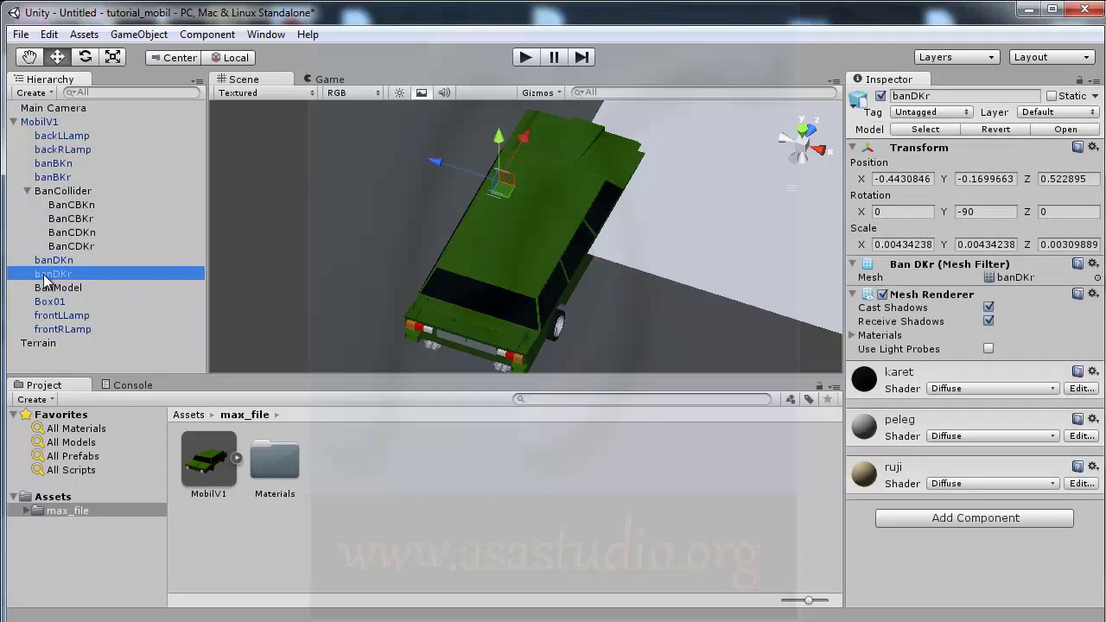
left_click(47, 260, "ctrl")
left_click(52, 174, "ctrl")
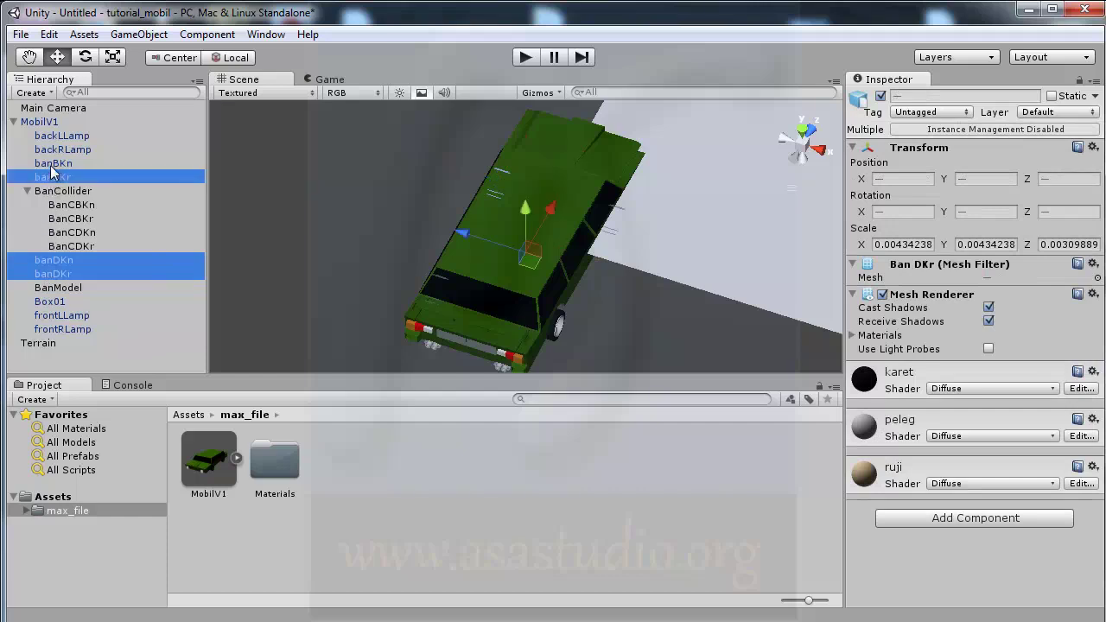
left_click(52, 165, "ctrl")
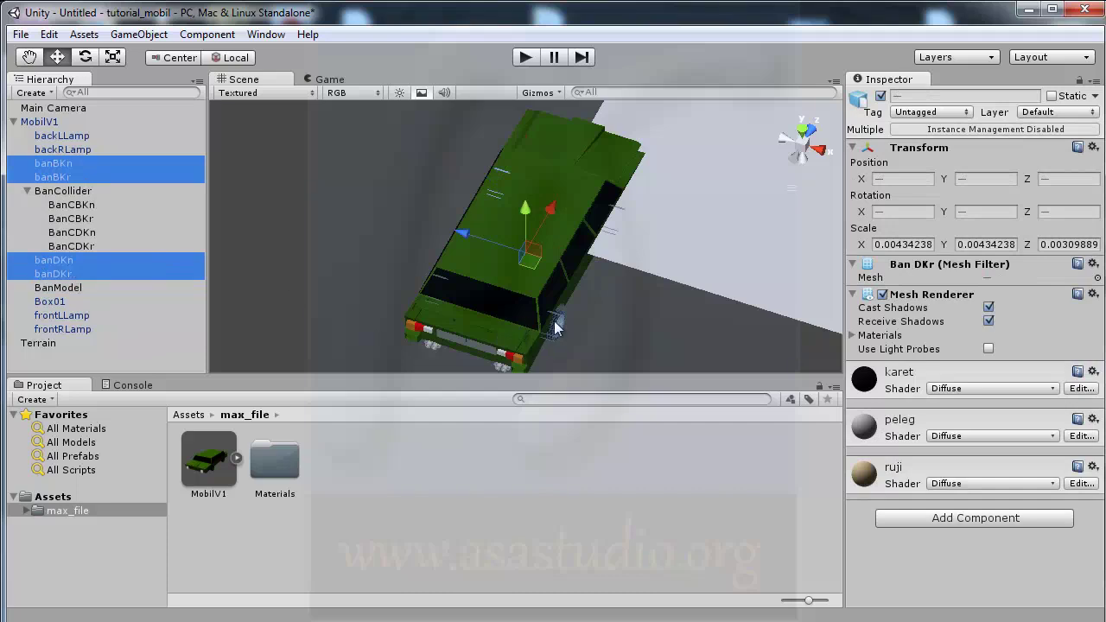
left_click_drag(63, 166, 62, 289)
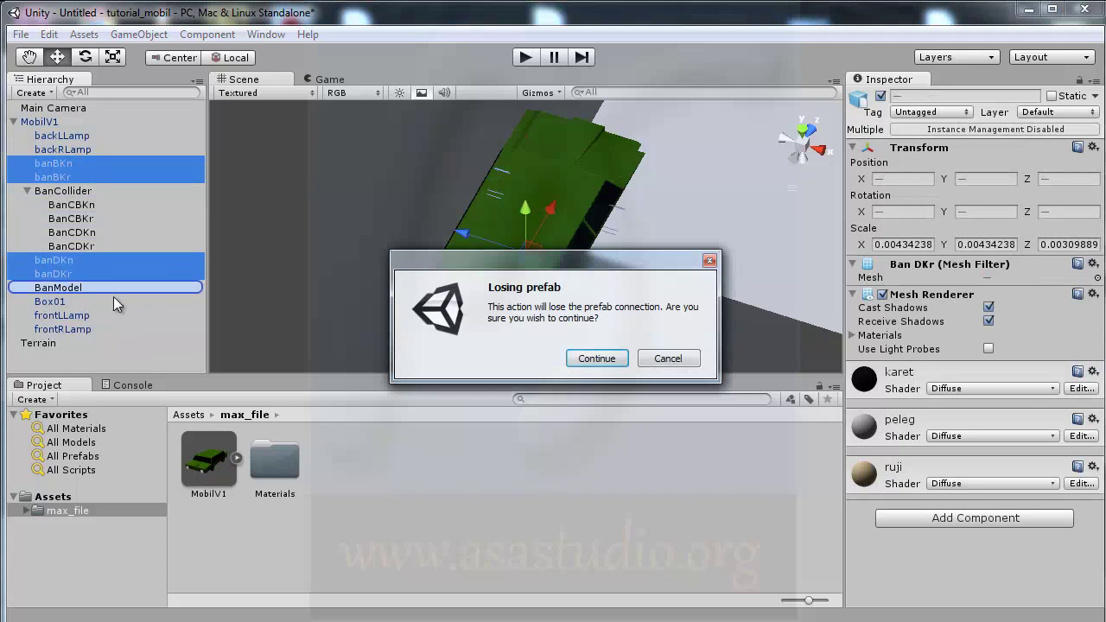
left_click(599, 358)
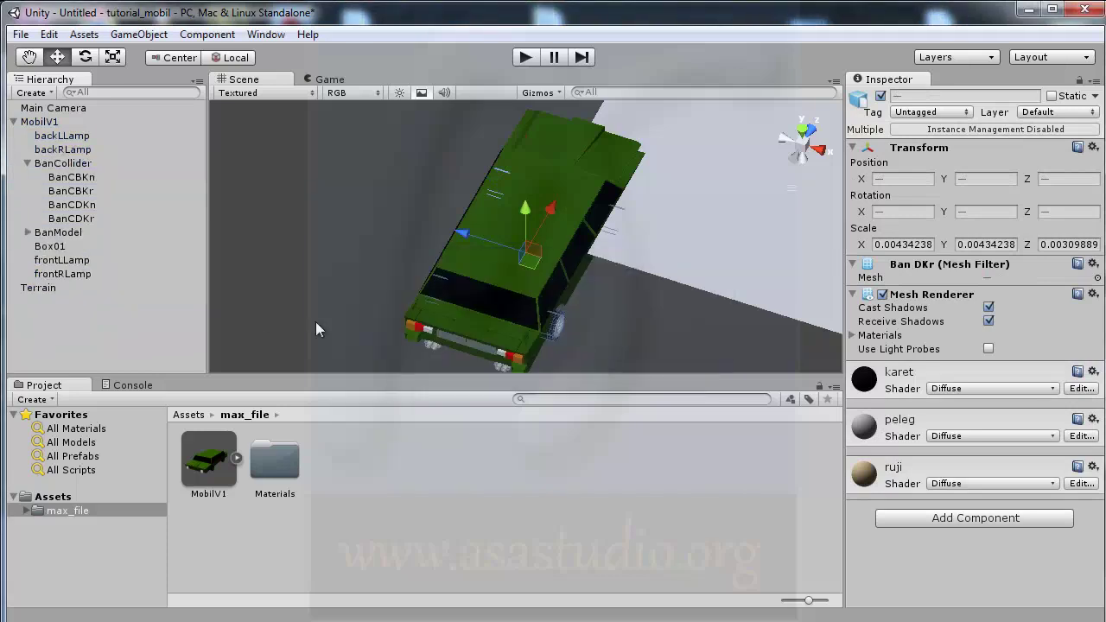
- Tidy the Hierarchy to show BanCollider's four collider objects and select BanCDKr
left_click(28, 233)
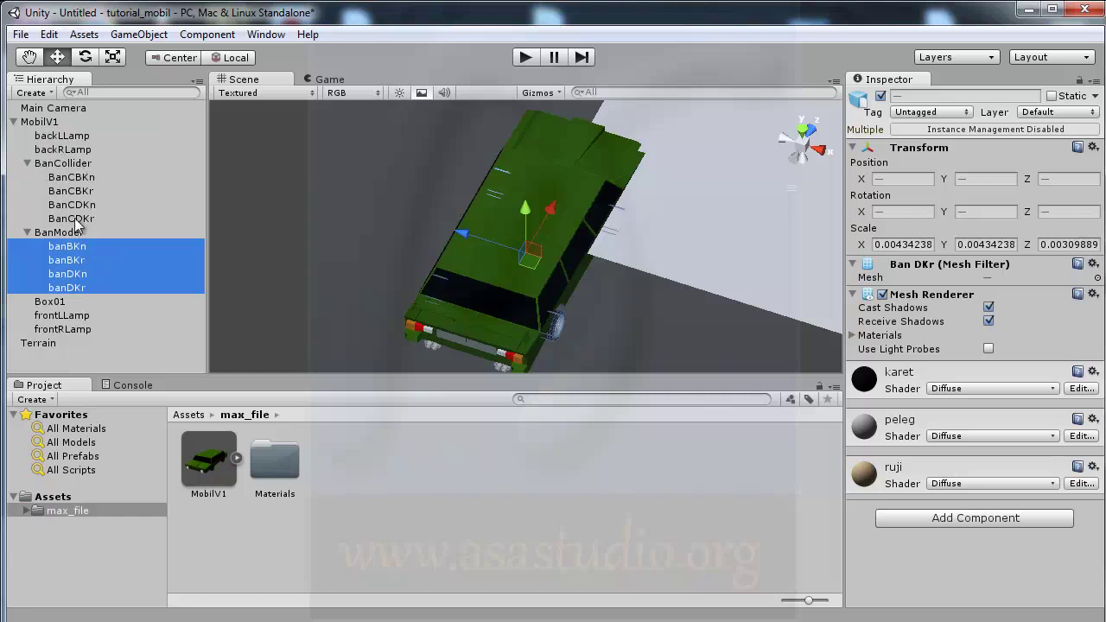
left_click(28, 163)
left_click(28, 177)
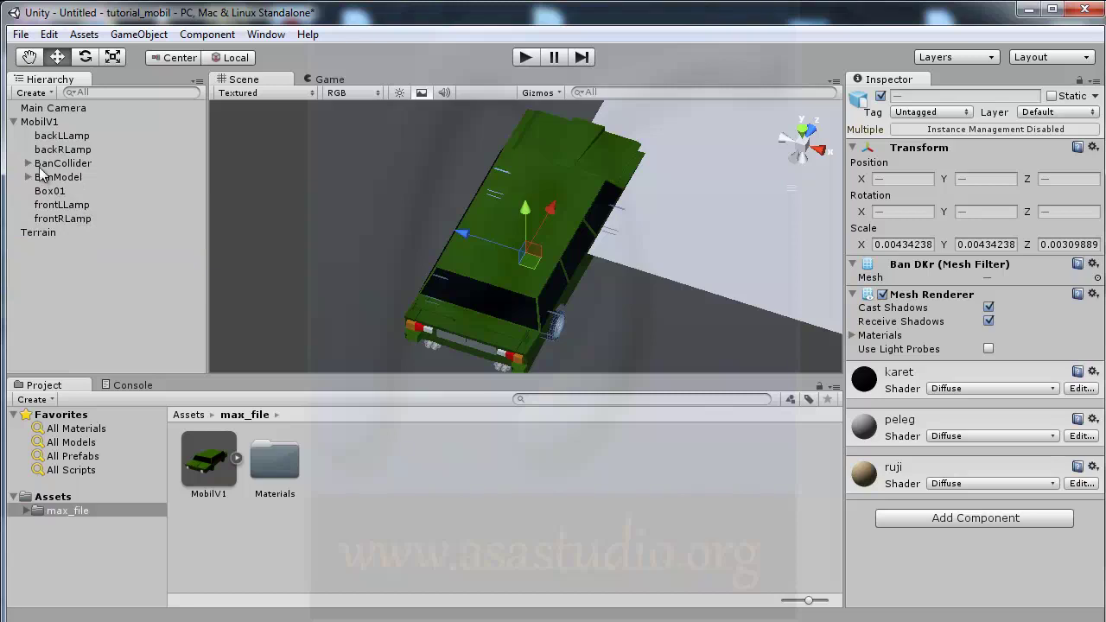
left_click(27, 163)
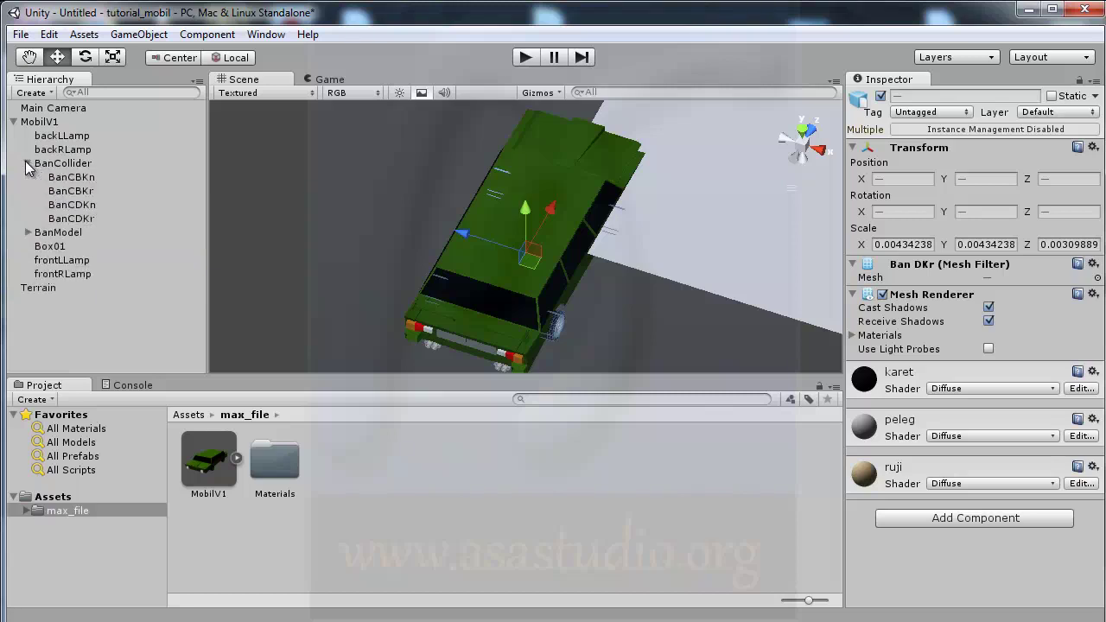
left_click(69, 222)
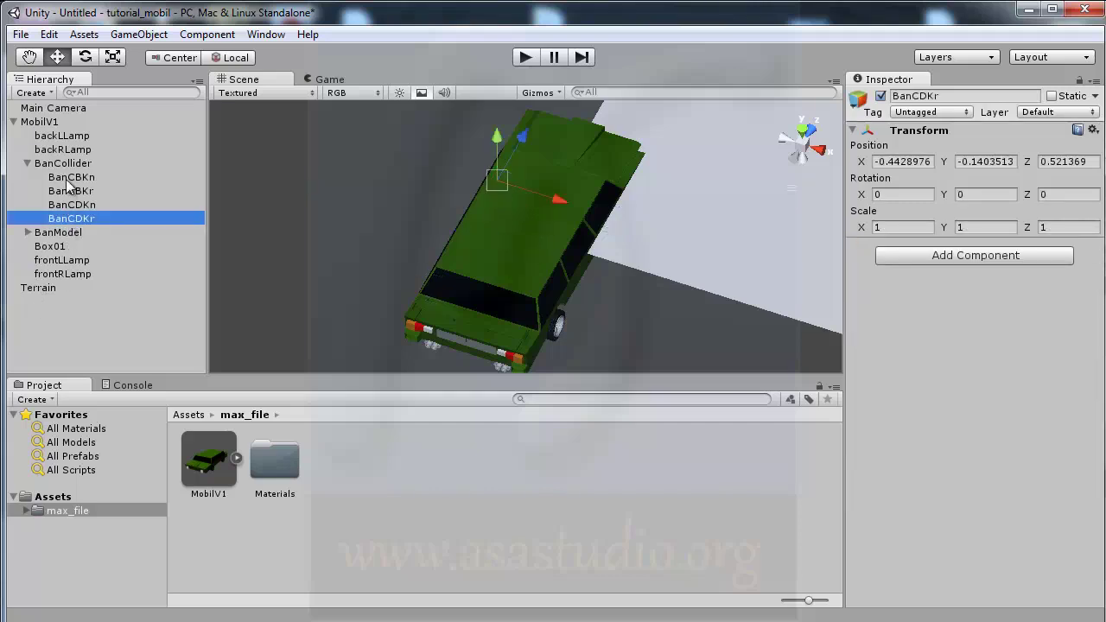
- Add a Wheel Collider to BanCBKn, BanCBKr, BanCDKn and BanCDKr at once
left_click(66, 180, "shift")
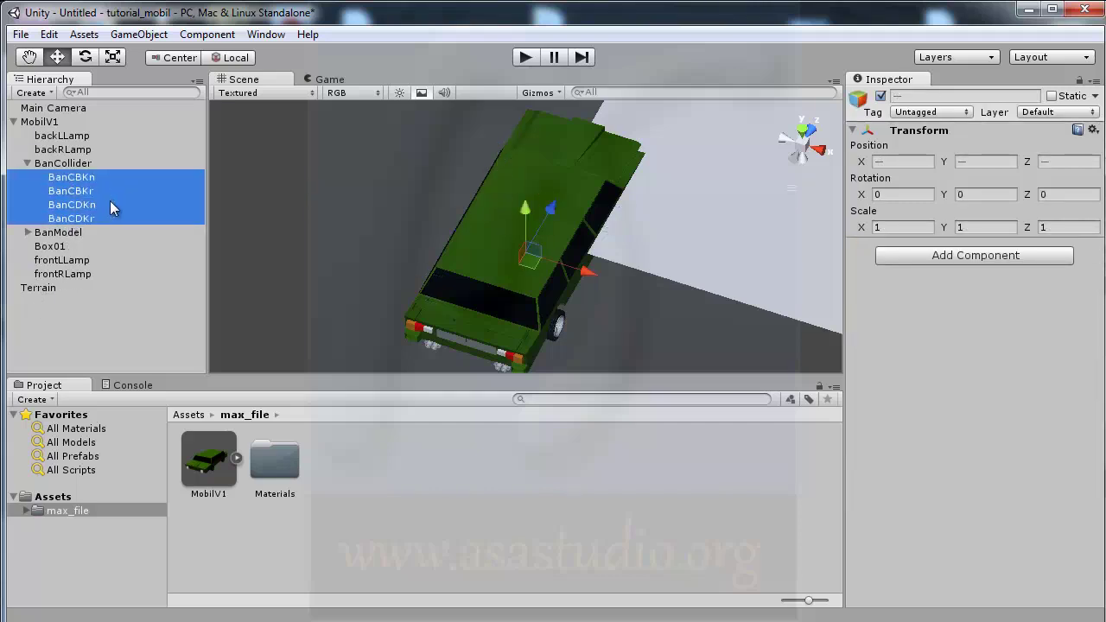
left_click(201, 39)
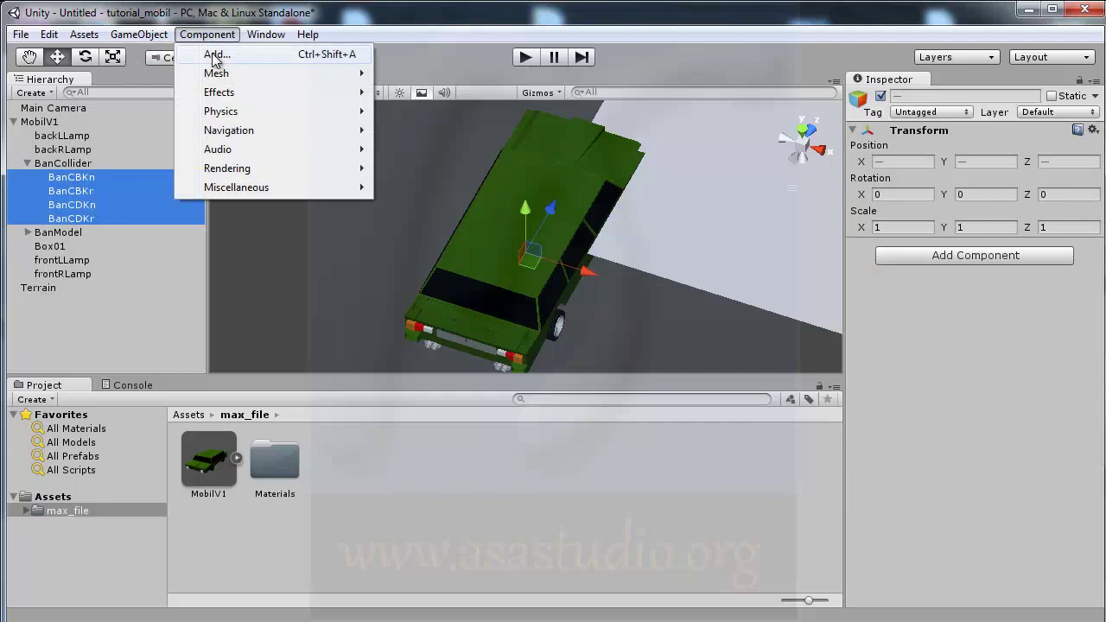
mouse_move(223, 112)
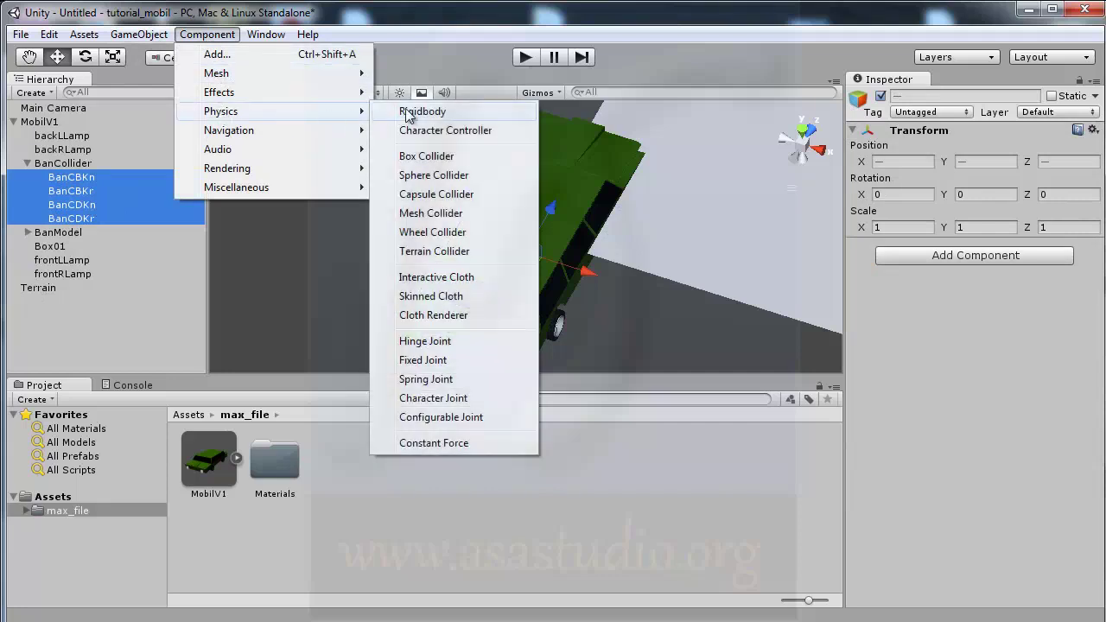
left_click(430, 233)
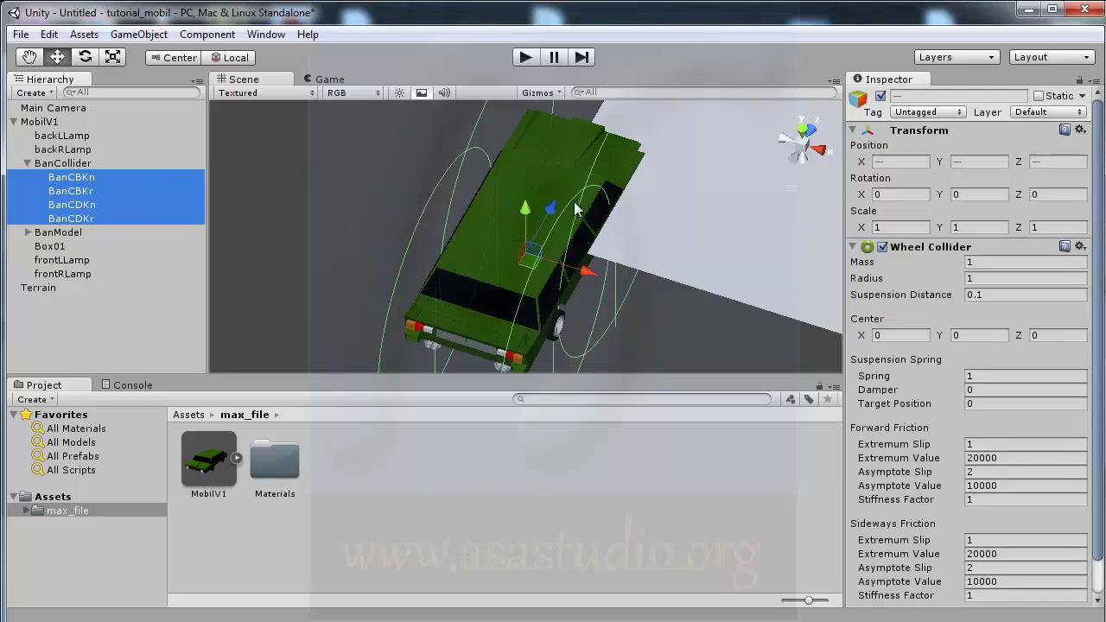
- In a zoomed-in side view, scrub the wheel collider radius down toward the wheel size
left_click(821, 156)
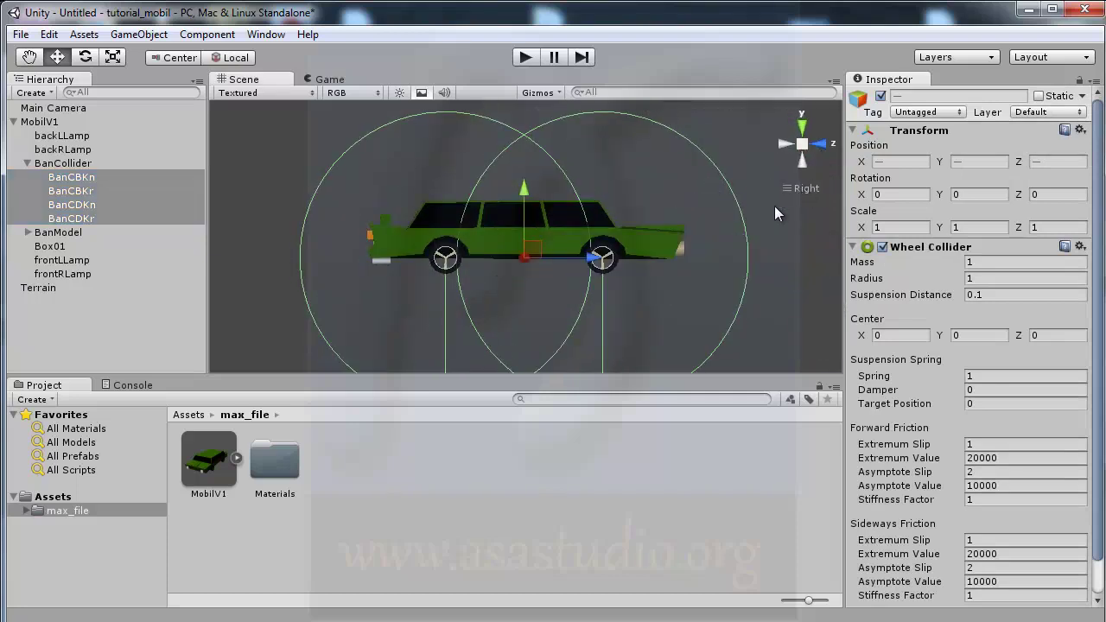
scroll(625, 262, "up", 2)
scroll(629, 266, "up", 2)
scroll(627, 265, "up", 1)
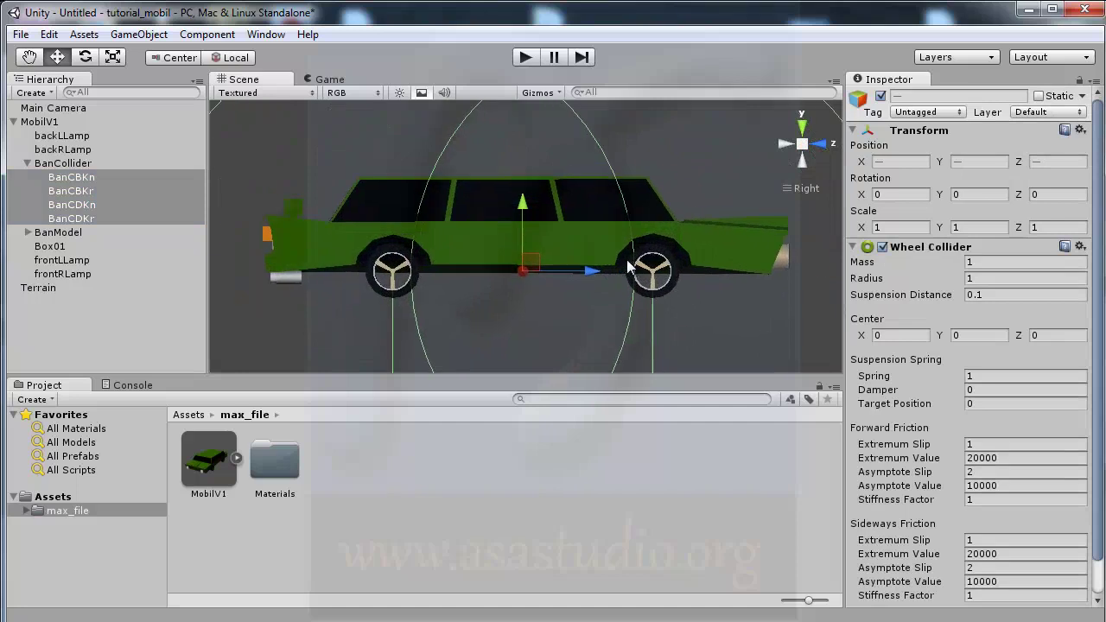
scroll(626, 266, "up", 1)
scroll(627, 265, "up", 2)
scroll(628, 266, "up", 1)
scroll(628, 266, "up", 1)
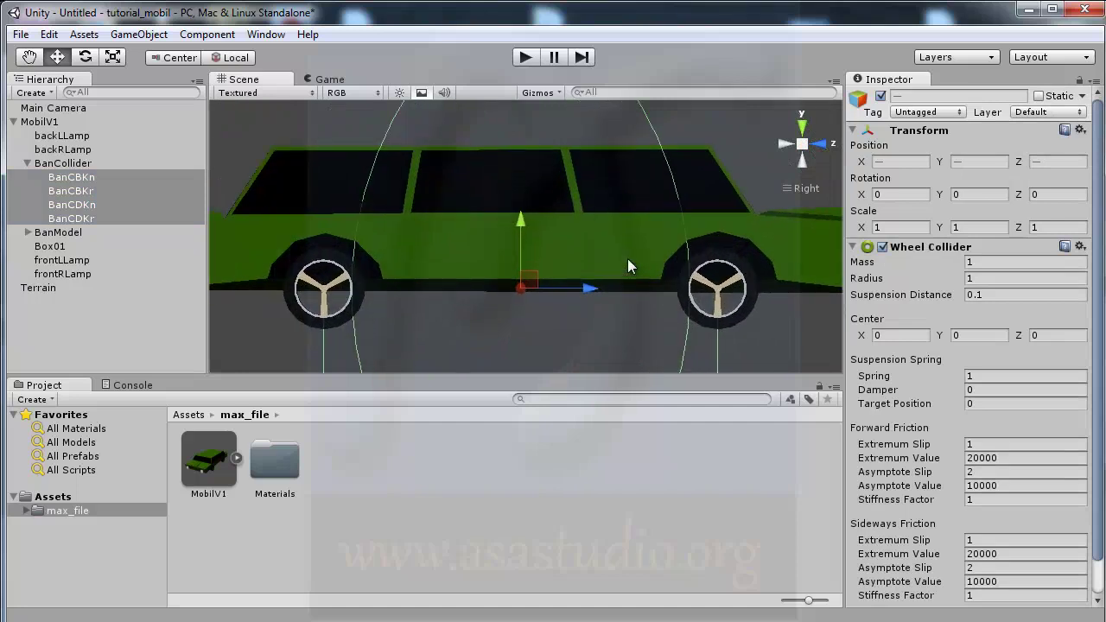
scroll(628, 267, "up", 1)
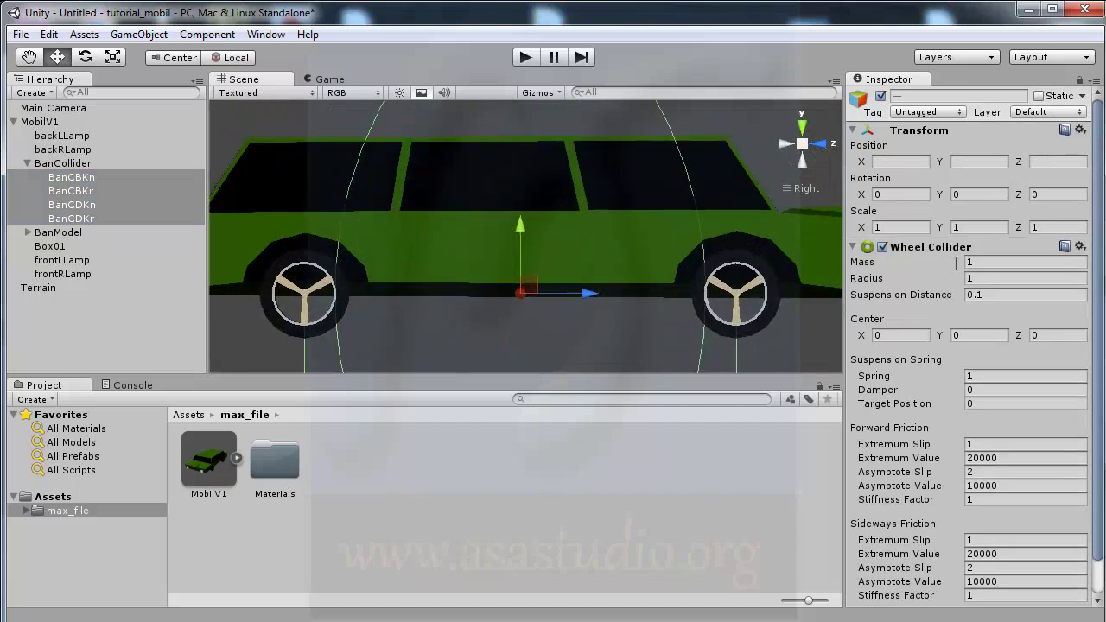
left_click(869, 280)
left_click_drag(870, 282, 841, 286)
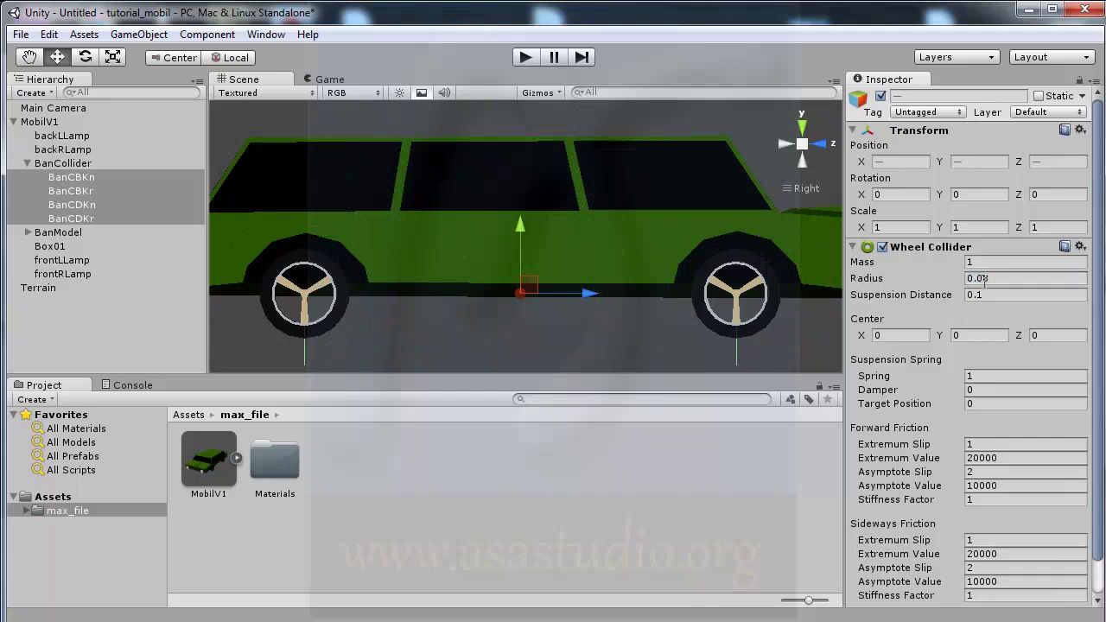
type("9")
- Enter a Wheel Collider Radius of exactly 0.112
double_click(982, 277)
type("1")
type("6")
key("BackSpace")
type("3")
key("BackSpace")
type("3")
key("BackSpace")
type("1")
type("4")
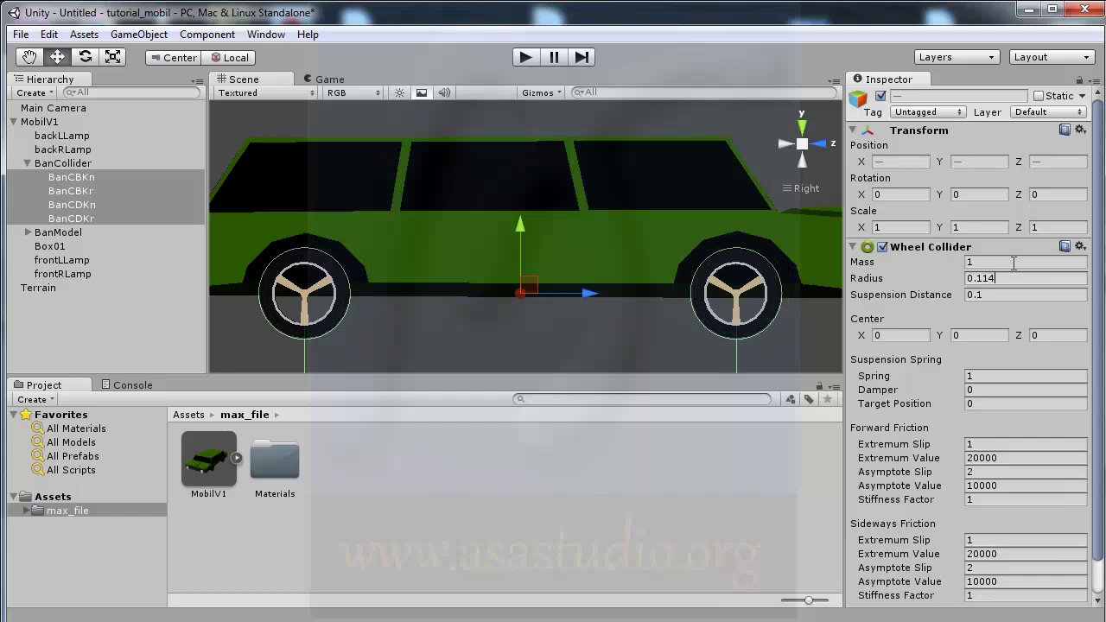
key("BackSpace")
type("8")
key("BackSpace")
type("2")
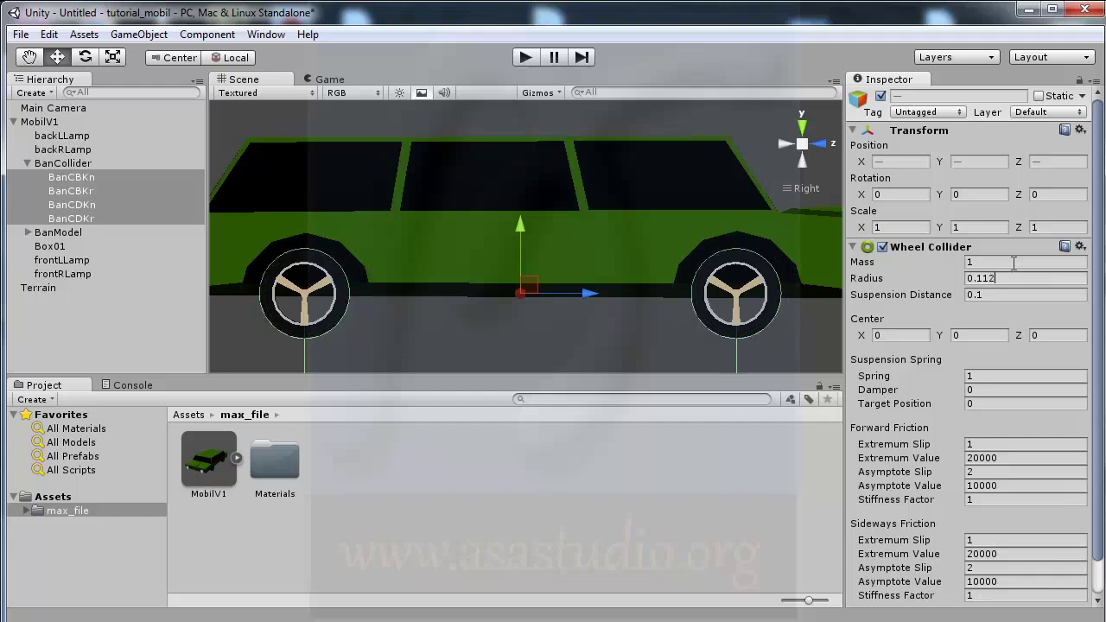
key("BackSpace")
type("8")
key("BackSpace")
key("BackSpace")
type("12")
- Collapse the BanCollider group in the Hierarchy
left_click(27, 163)
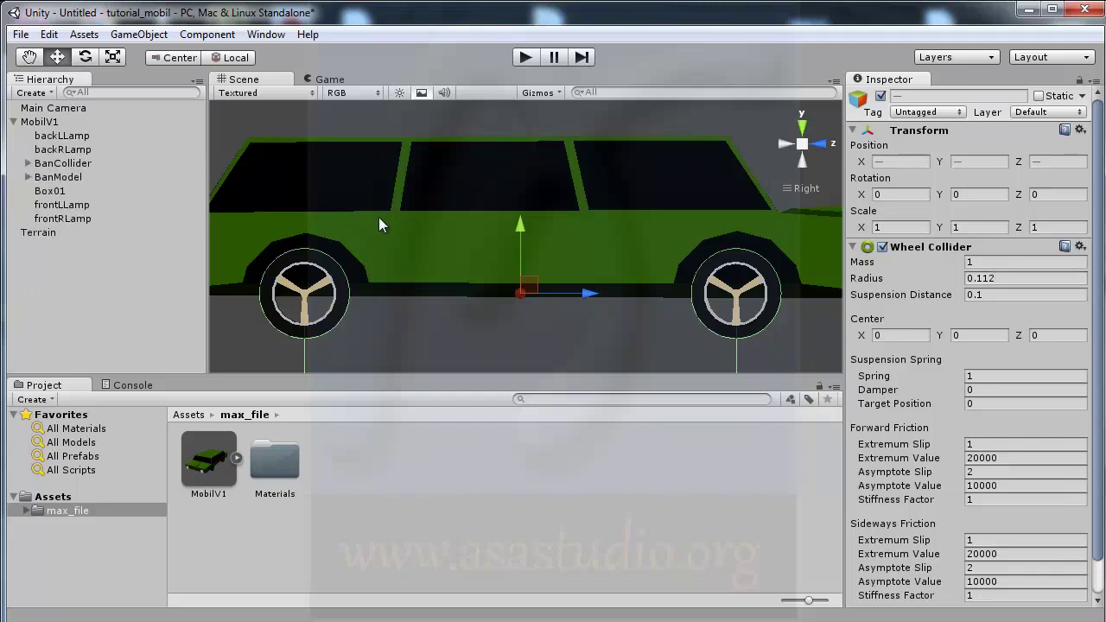
scroll(533, 244, "down", 1)
scroll(535, 248, "down", 1)
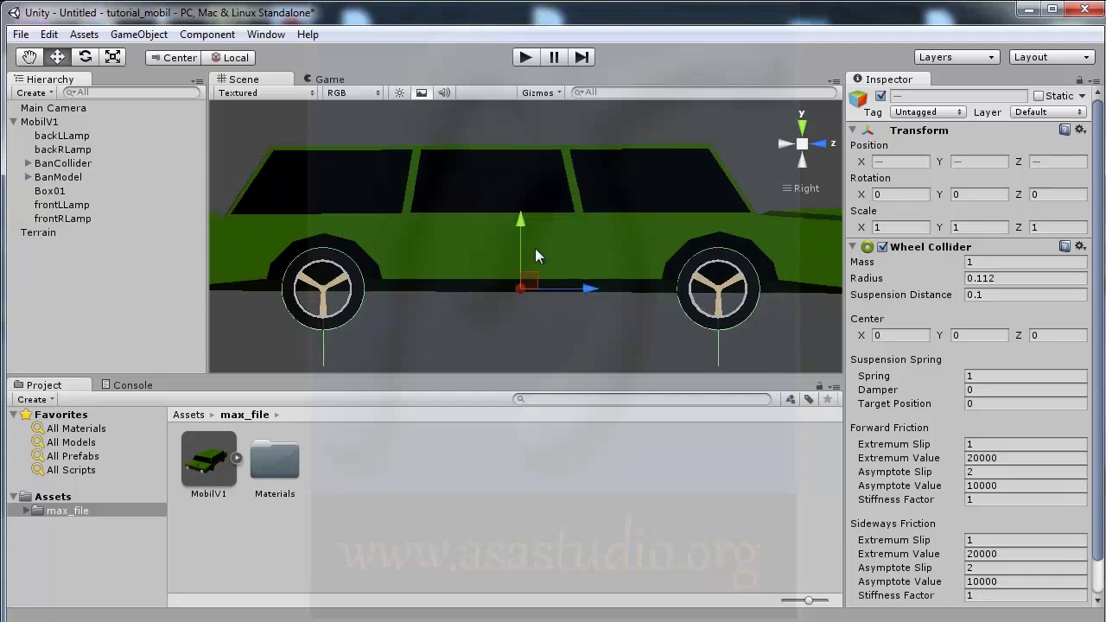
scroll(536, 249, "down", 1)
scroll(536, 248, "down", 1)
scroll(536, 249, "down", 1)
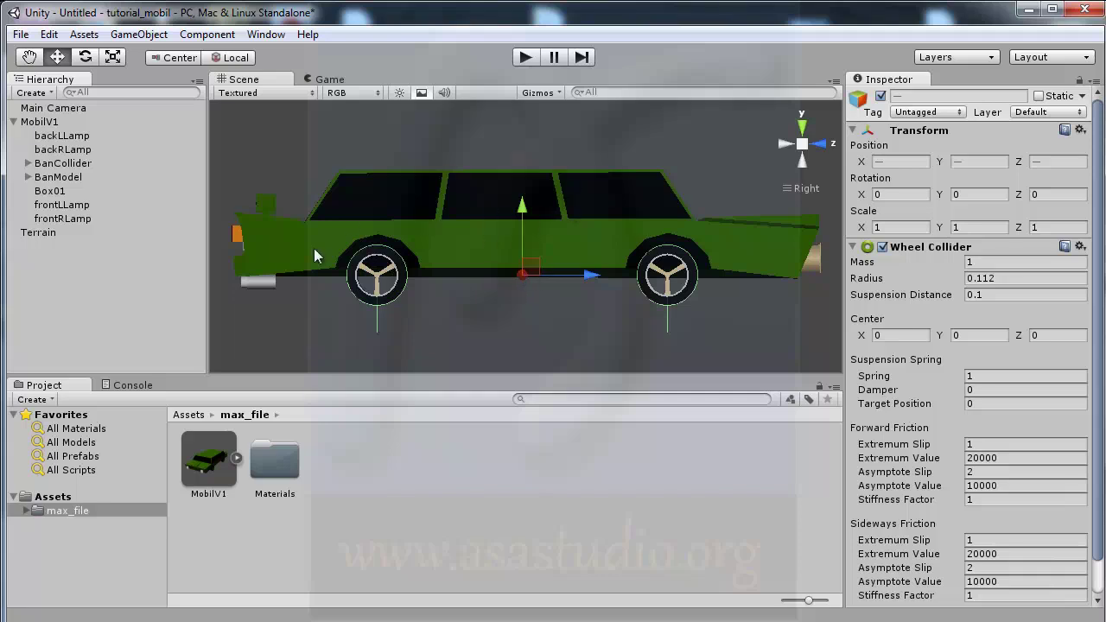
- From a top view, create an empty BadanMobilCB object and drop it onto MobilV1
left_click(120, 40)
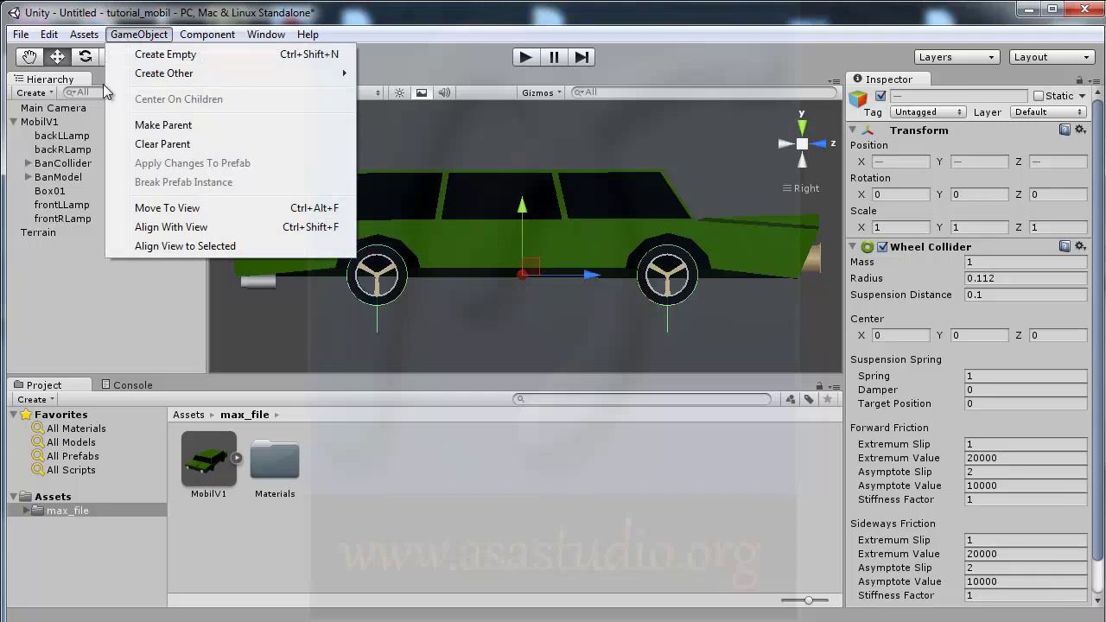
left_click(801, 127)
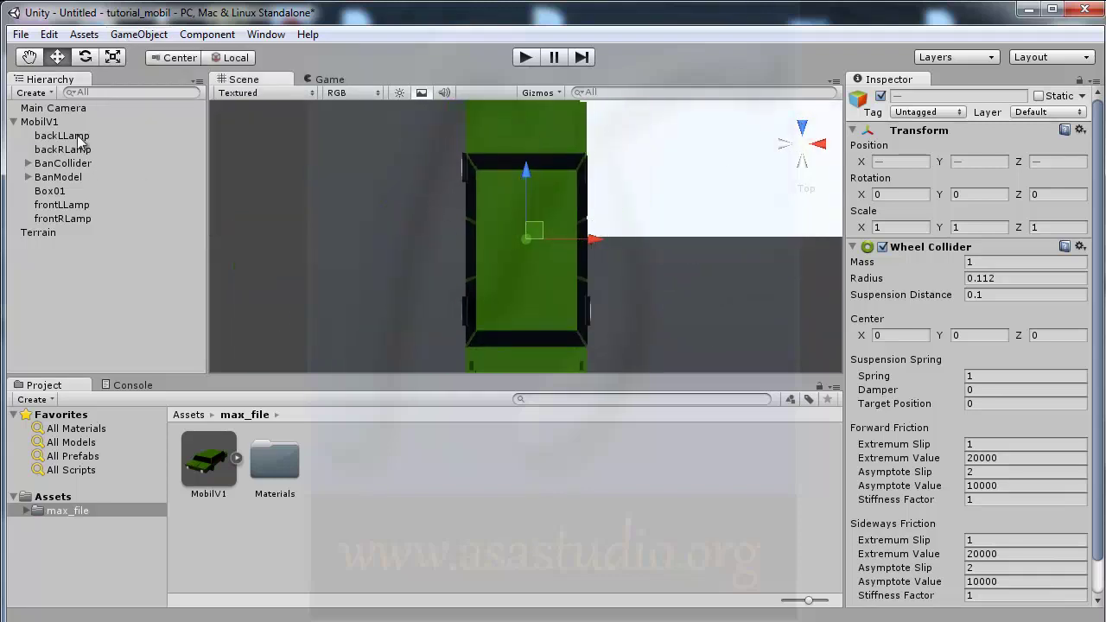
left_click(45, 125)
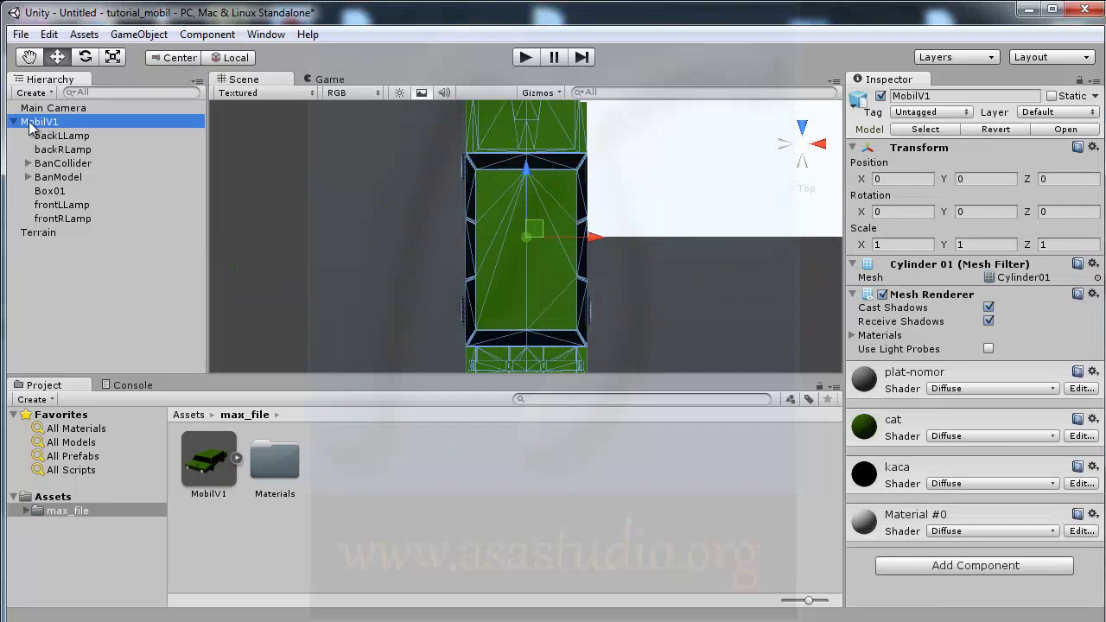
left_click(135, 37)
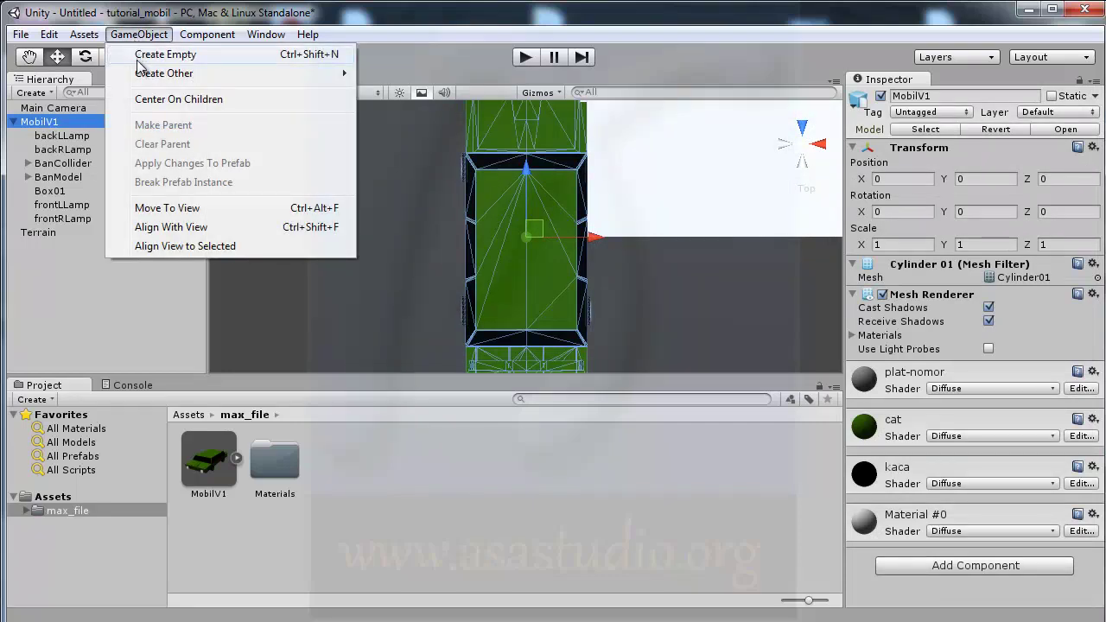
left_click(140, 57)
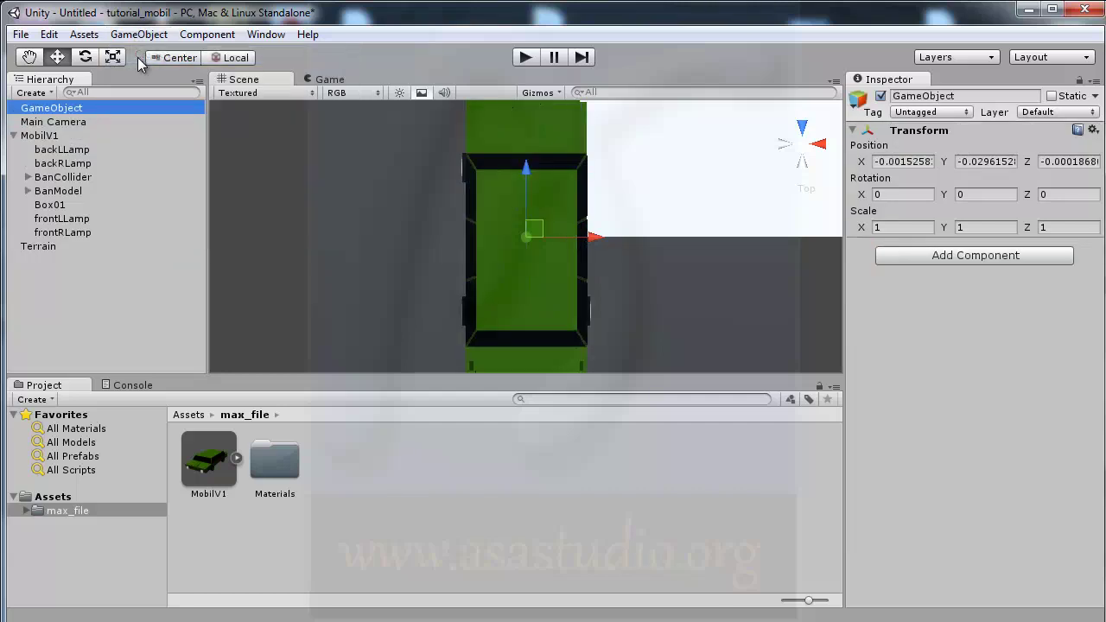
left_click(52, 113)
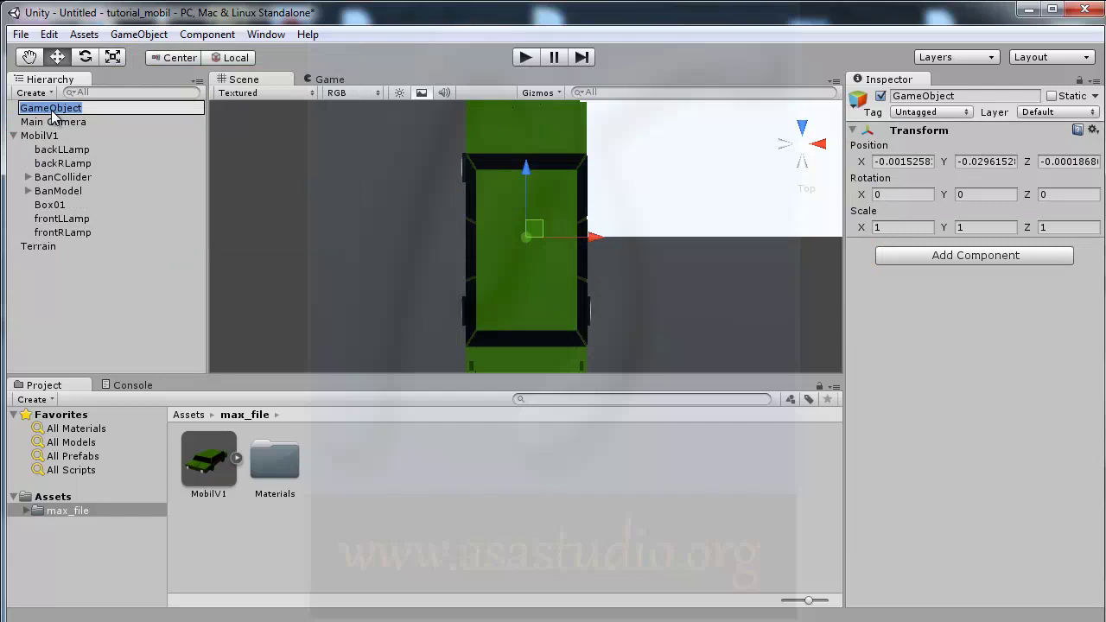
type("Ba")
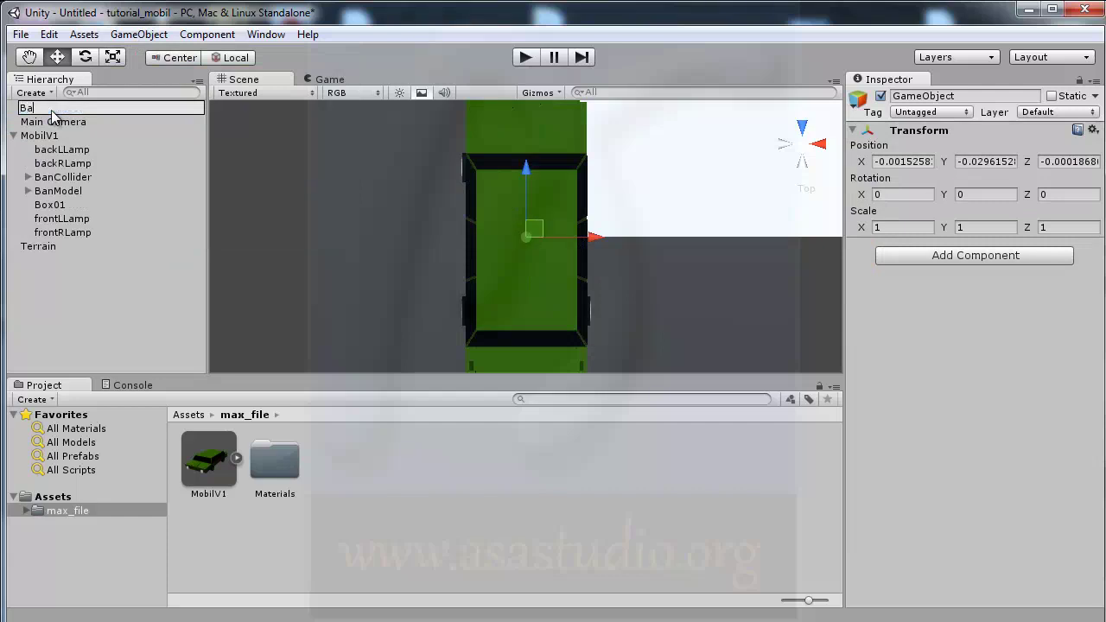
type("danMobil")
type("C")
type("B")
key("Return")
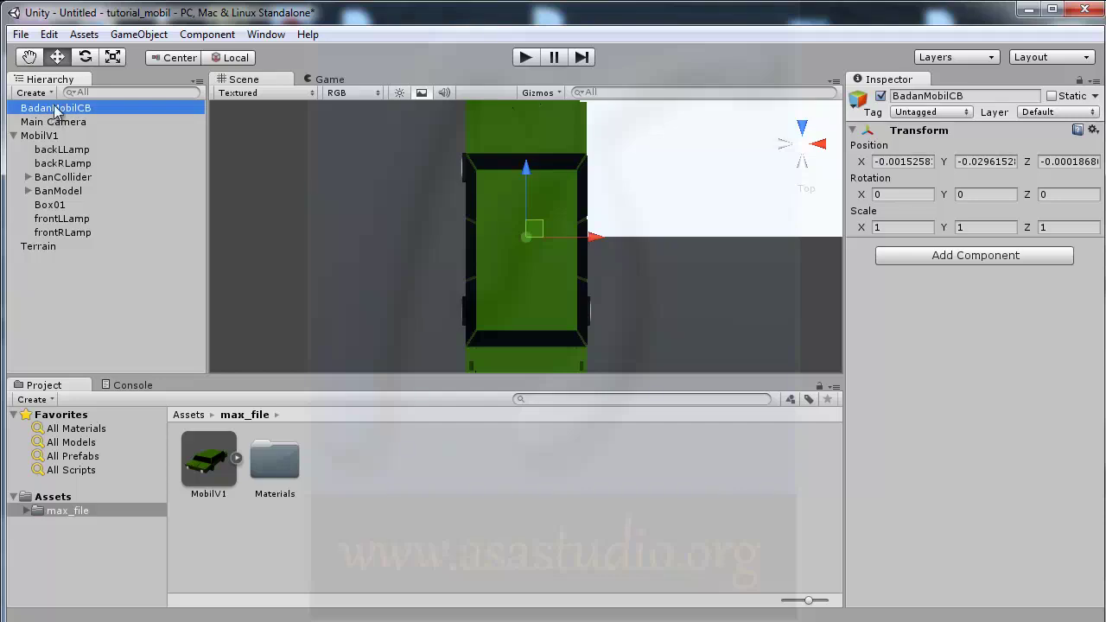
left_click_drag(54, 110, 53, 140)
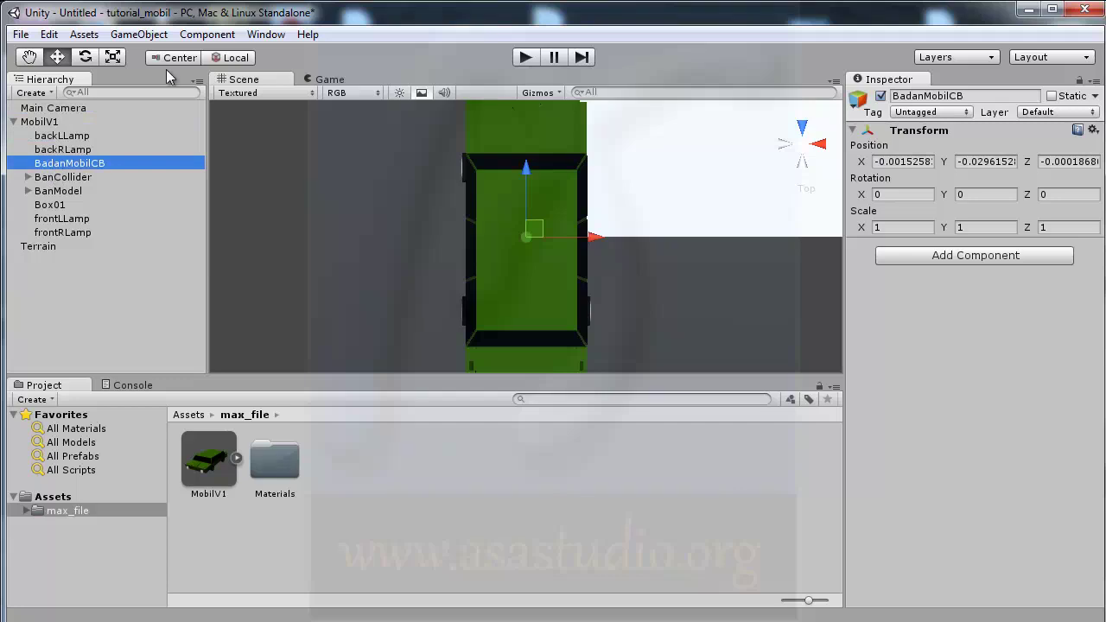
- Add a Box Collider to BadanMobilCB
left_click(204, 35)
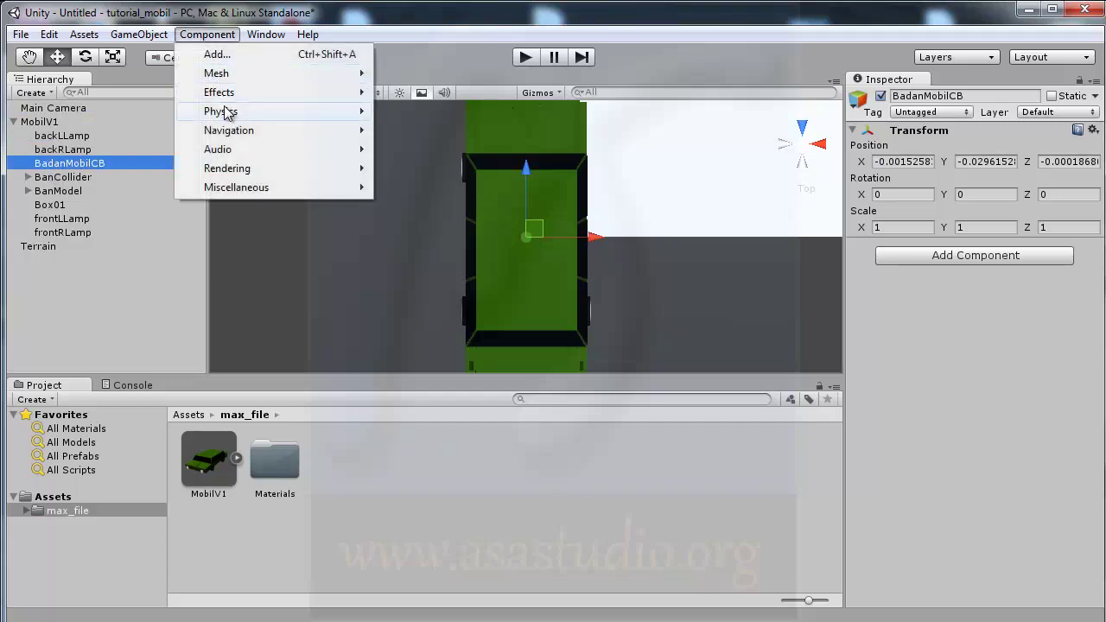
mouse_move(226, 117)
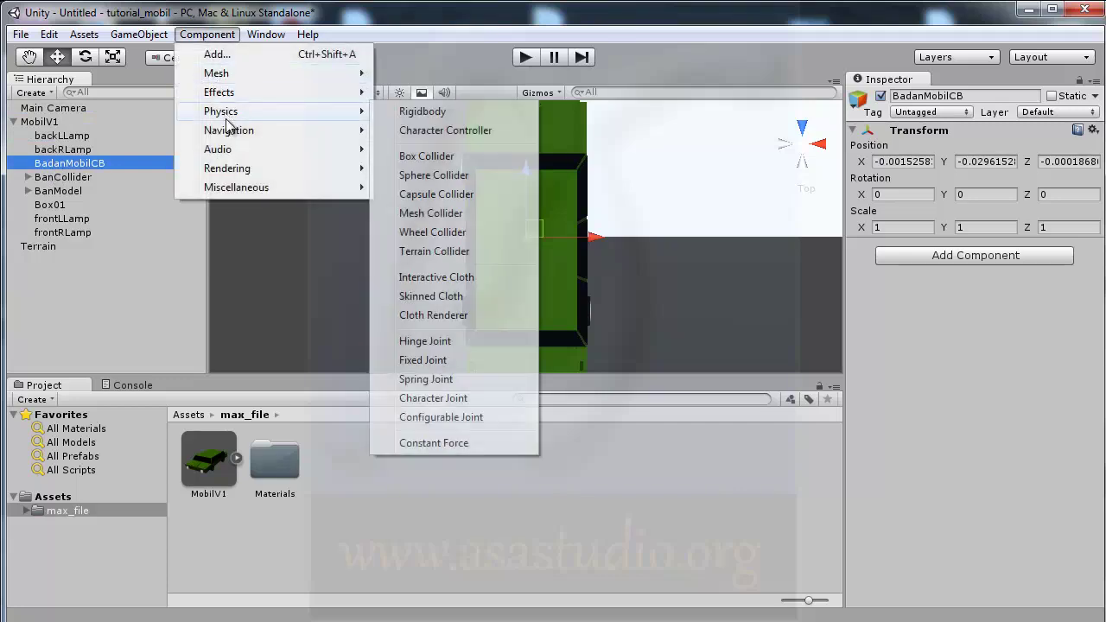
left_click(451, 160)
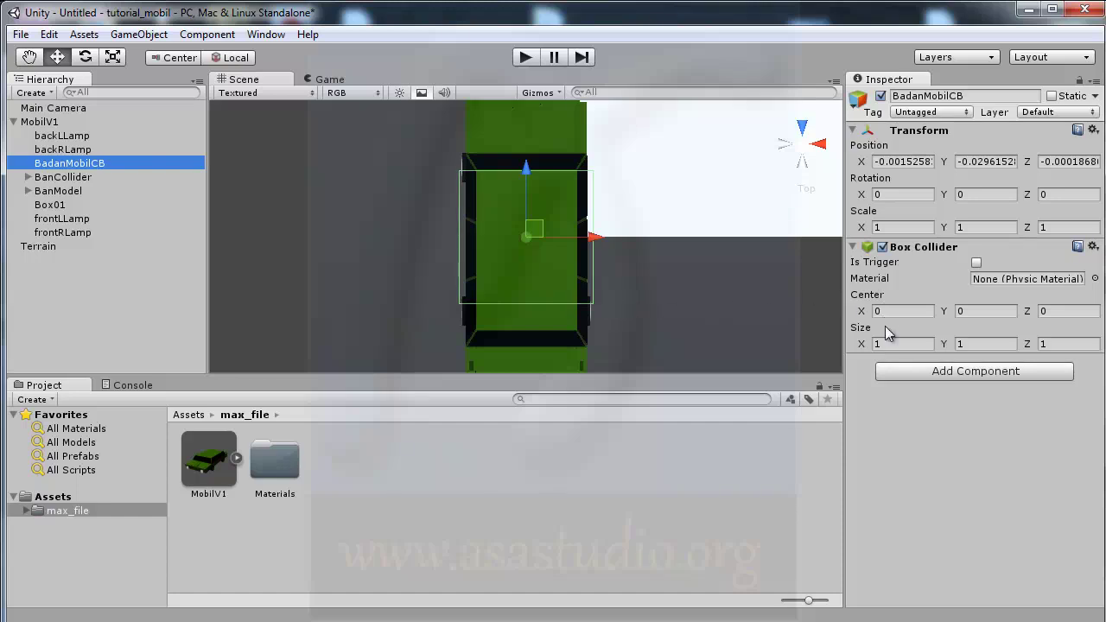
- Size the box collider to 0.9 × 0.23 × 2.15 and lower it into the car body
left_click_drag(863, 347, 854, 345)
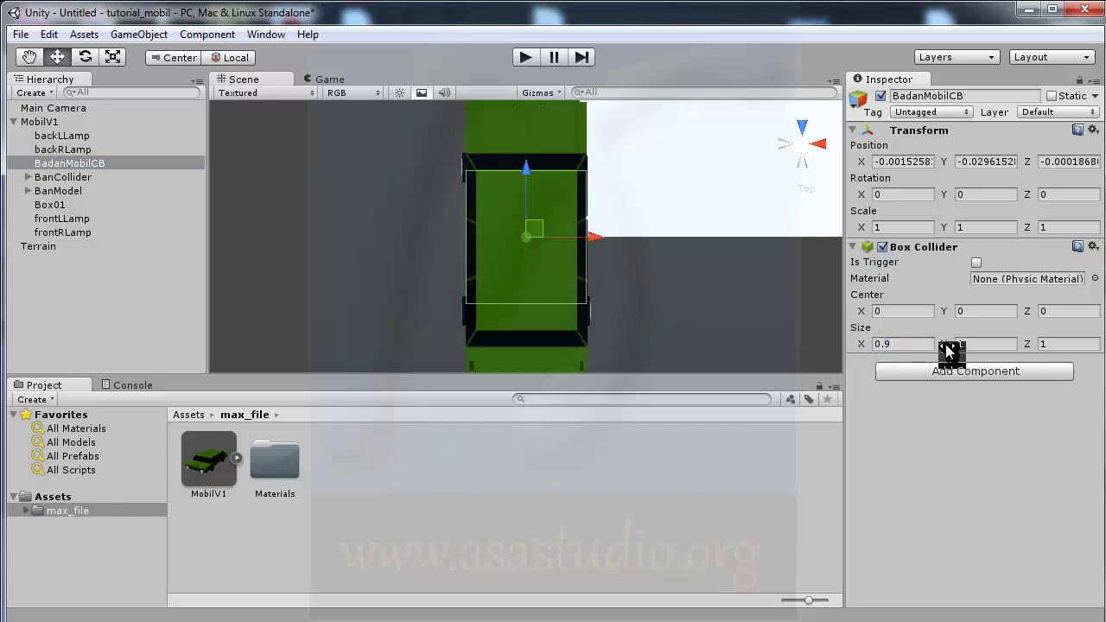
left_click(819, 145)
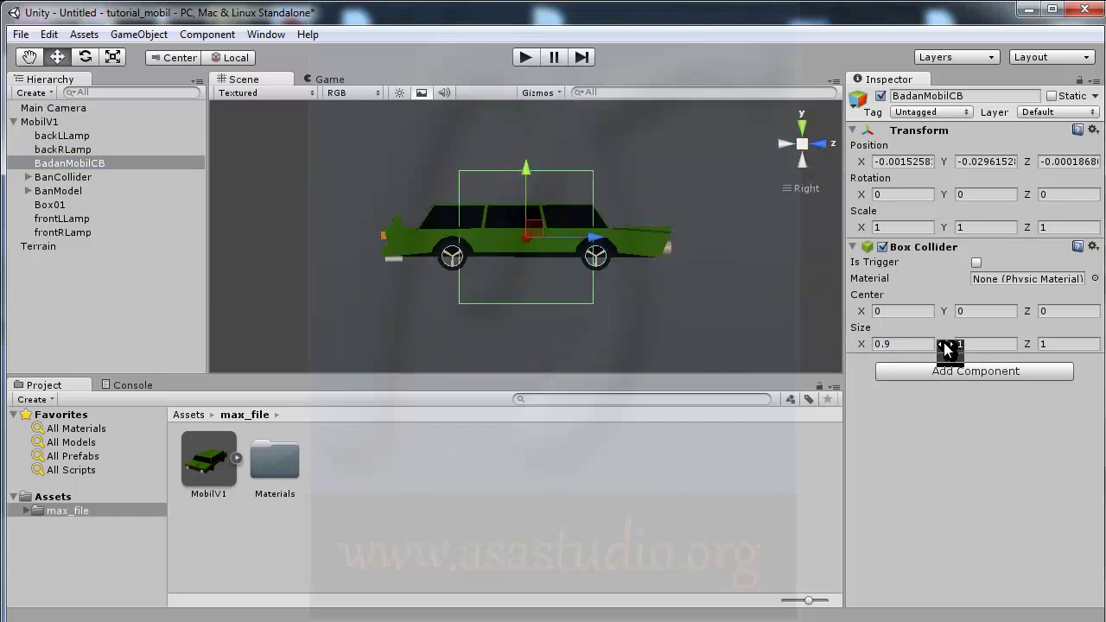
left_click_drag(946, 349, 921, 351)
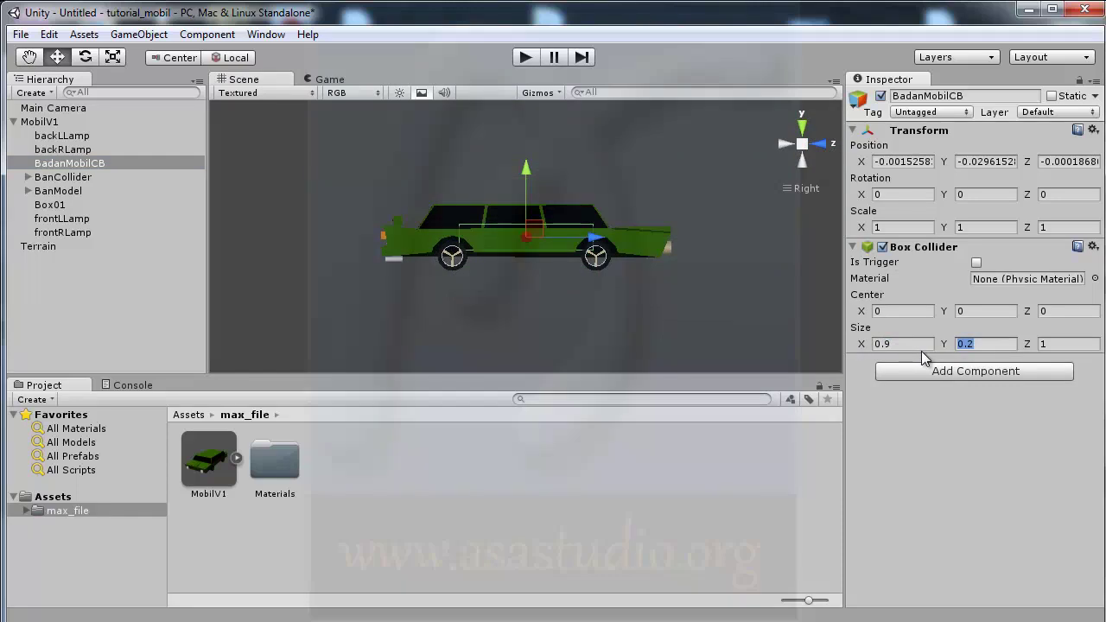
left_click_drag(921, 350, 925, 352)
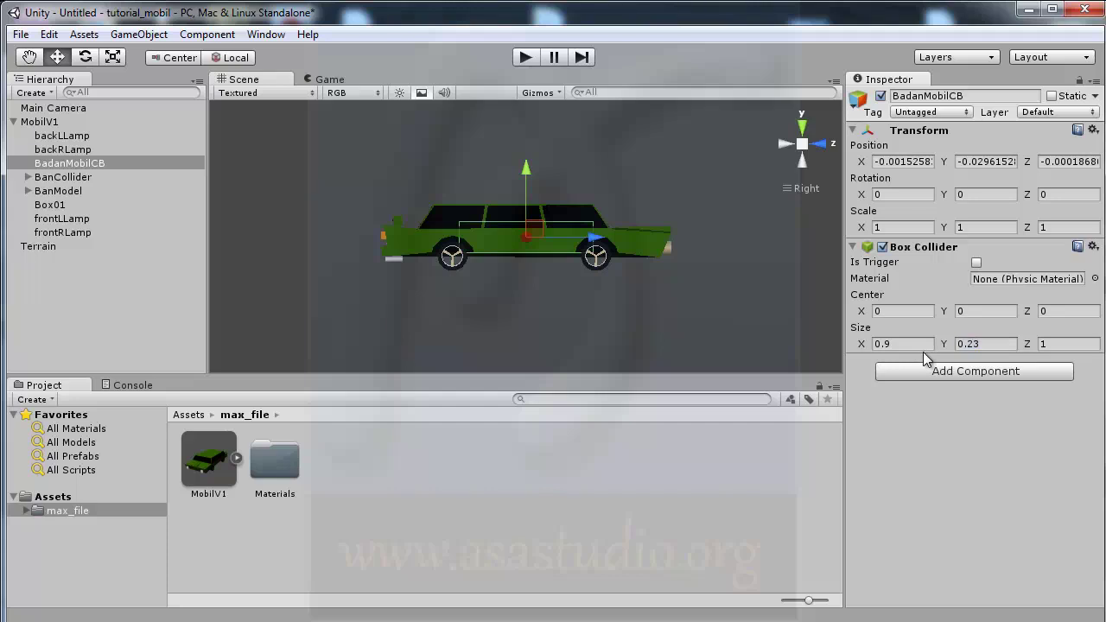
left_click_drag(1028, 350, 1066, 350)
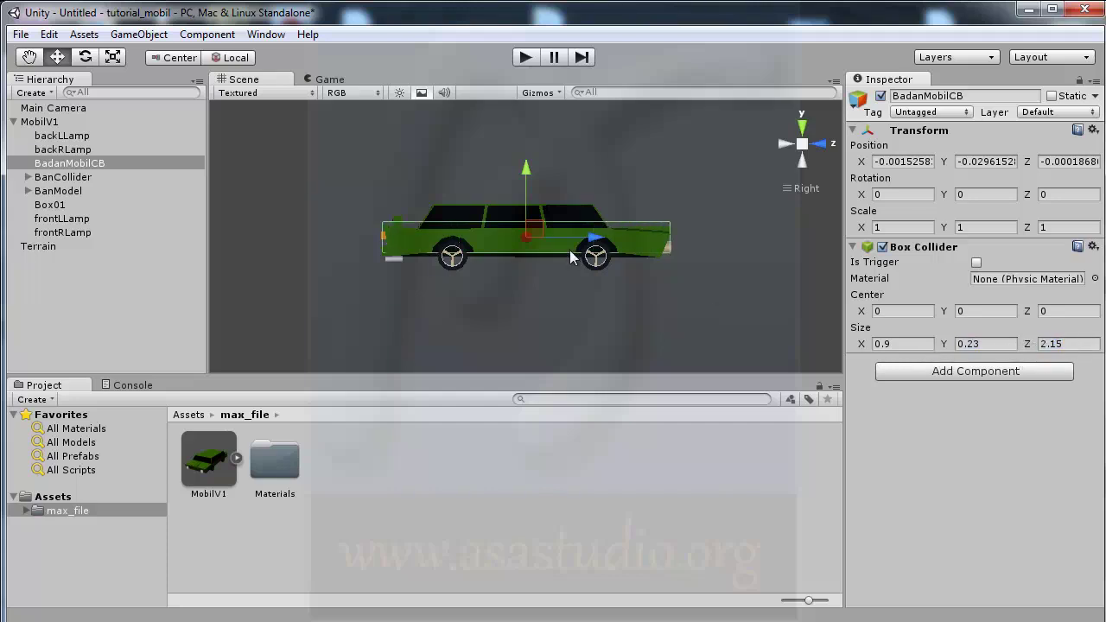
left_click_drag(526, 170, 526, 182)
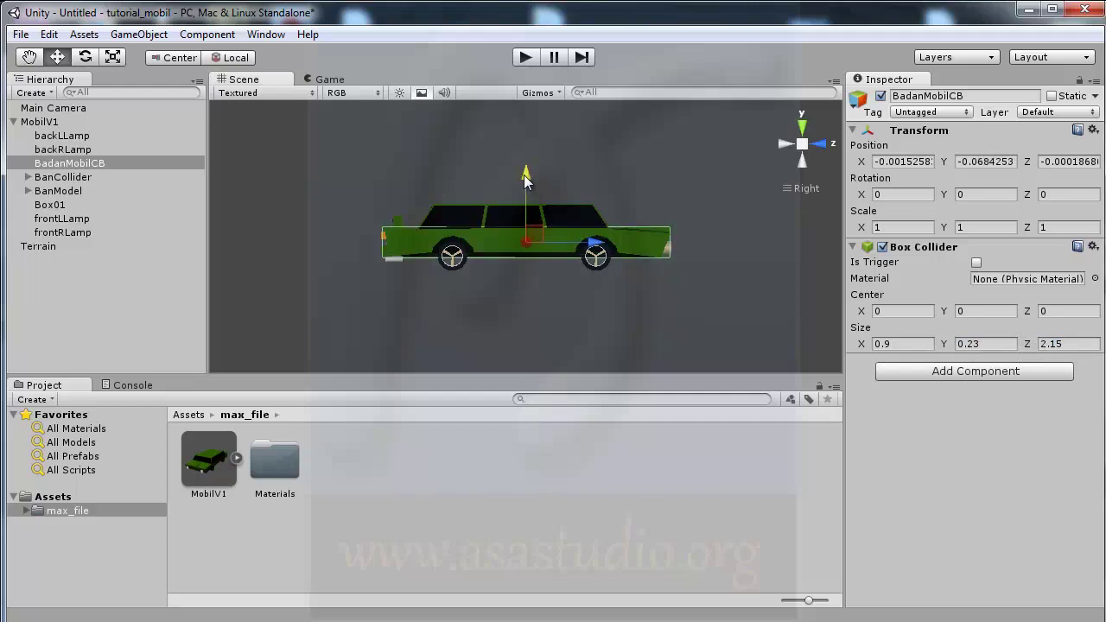
left_click(40, 165)
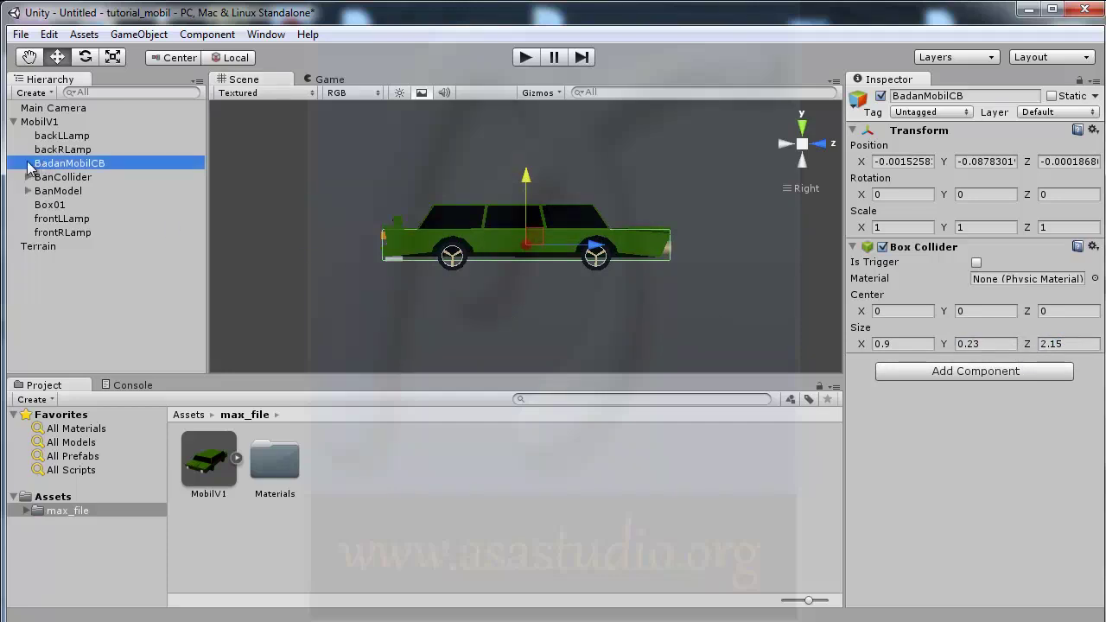
- Duplicate BadanMobilCB as BadanMobilCA and raise it up to the cabin
key("ctrl+d")
left_click(98, 179)
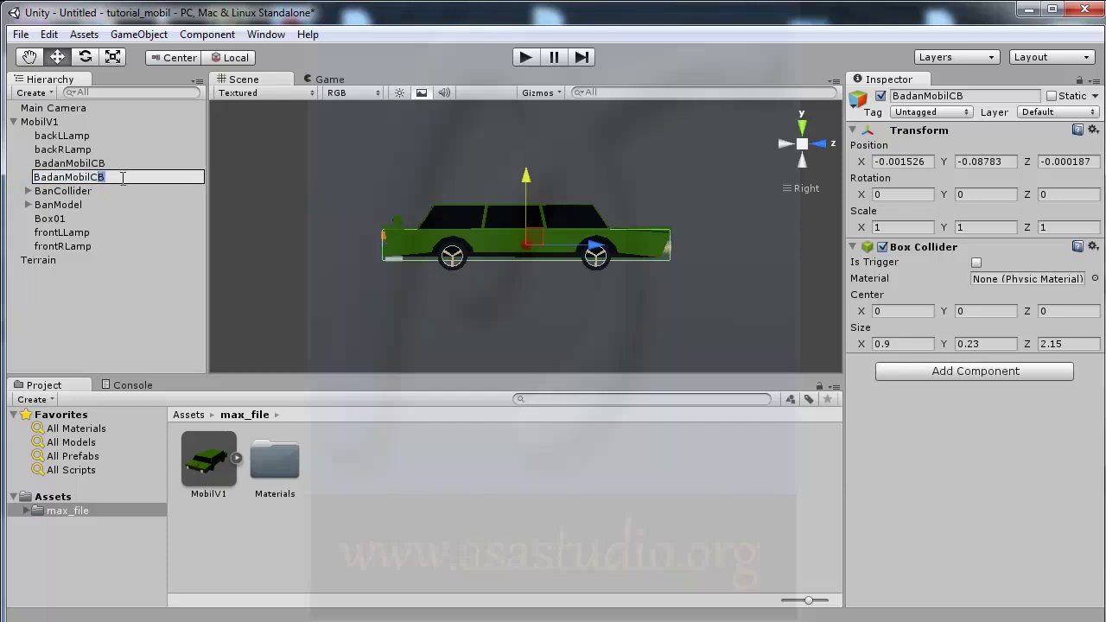
type("A")
key("Return")
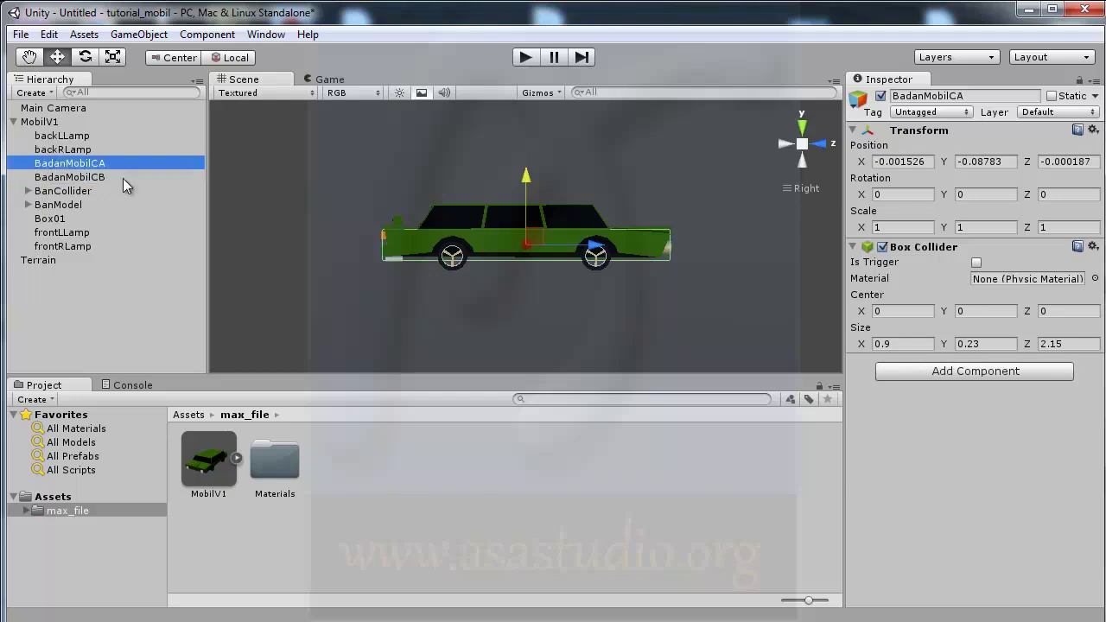
left_click_drag(525, 182, 524, 155)
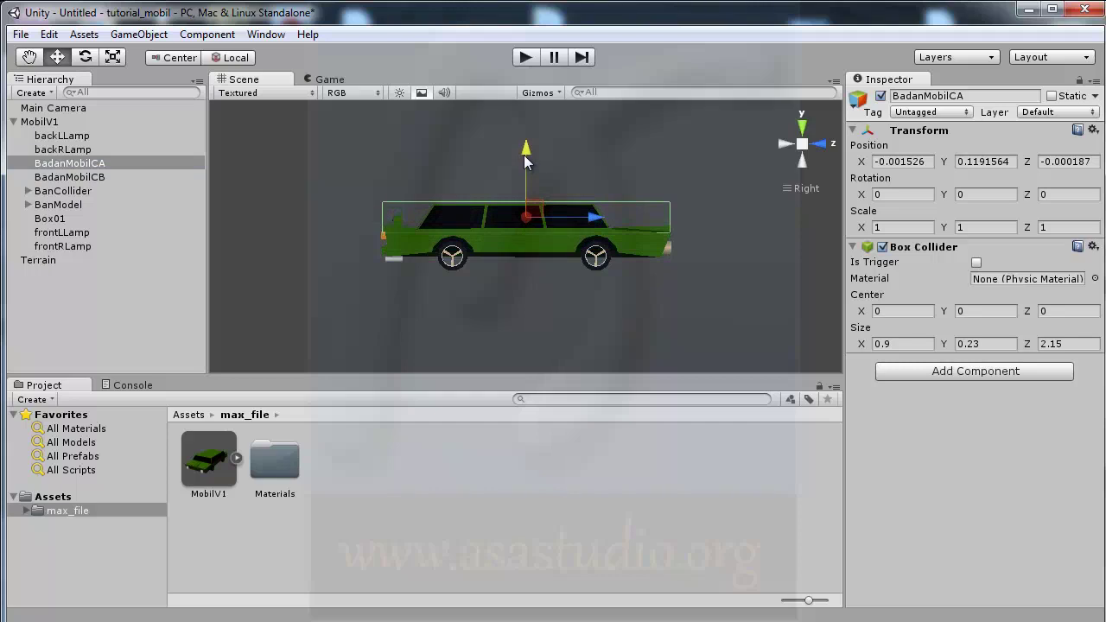
left_click_drag(523, 155, 524, 153)
- Shrink BadanMobilCA's box to 0.9 × 0.17 × 1.42 and slide it back over the cabin
left_click(1030, 344)
left_click_drag(1030, 343, 1007, 352)
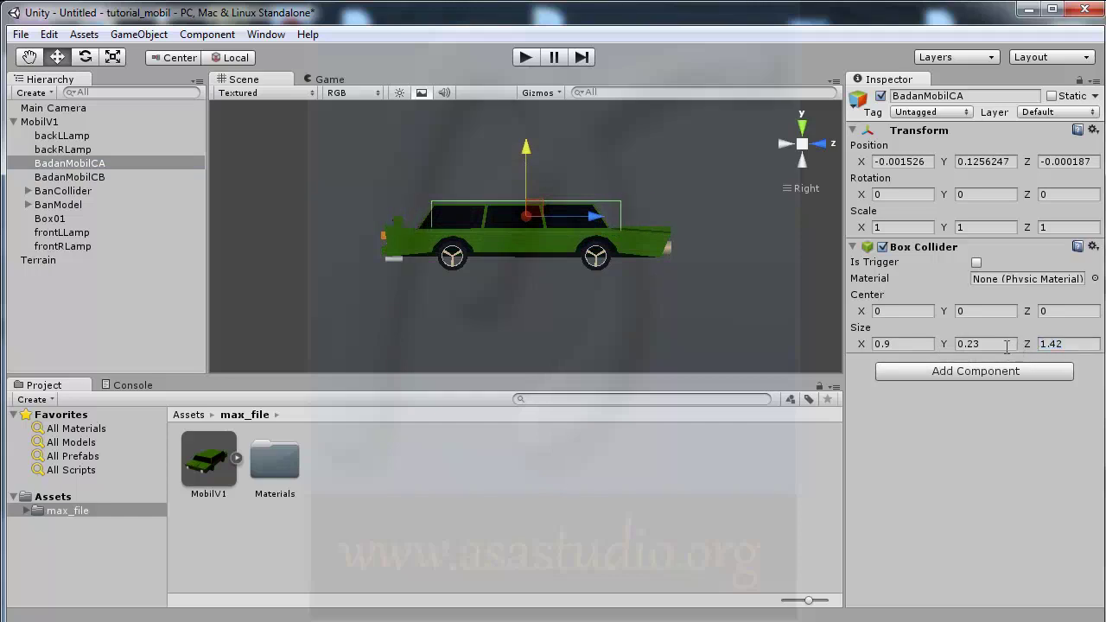
left_click_drag(601, 216, 591, 222)
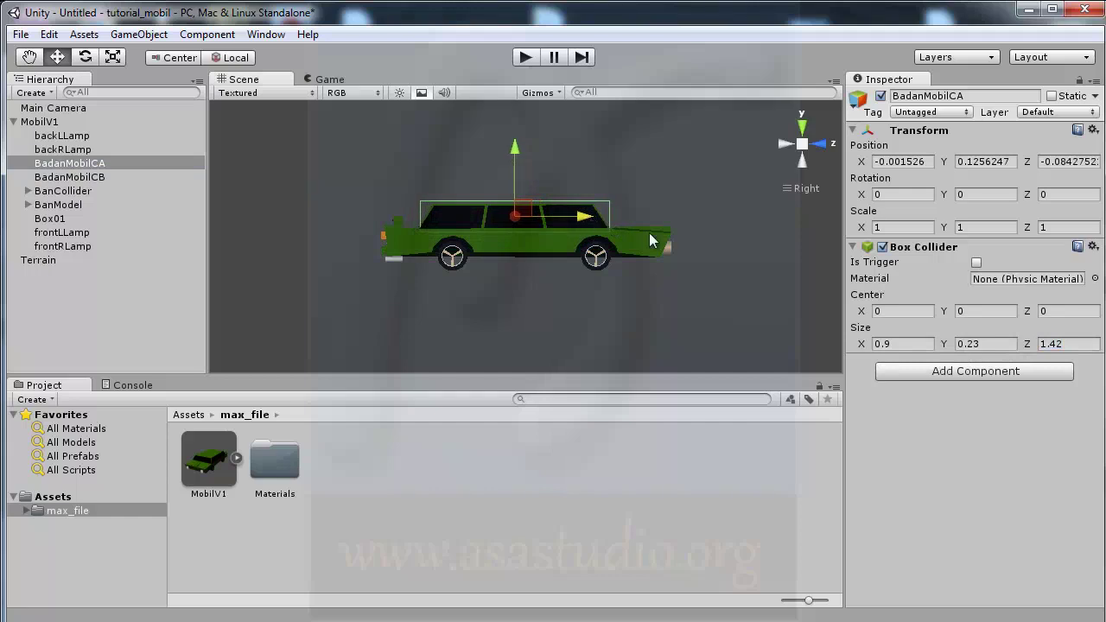
left_click(943, 345)
left_click_drag(944, 348, 942, 345)
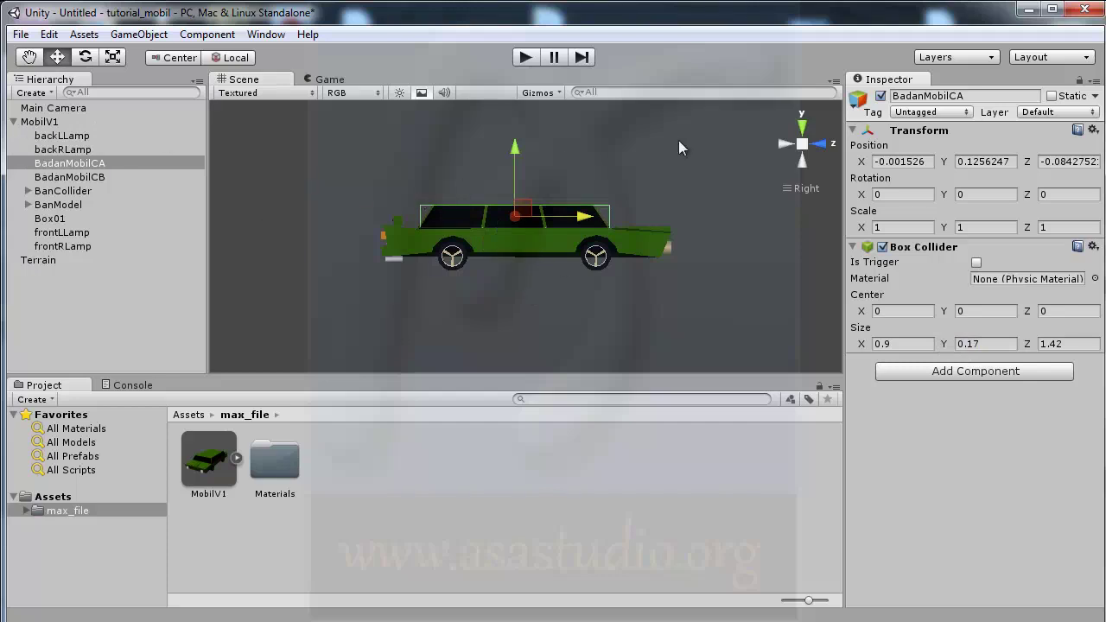
- Move the MobilV1 car onto the terrain at X 1.353249, Z 2.284997 from top view
left_click(50, 122)
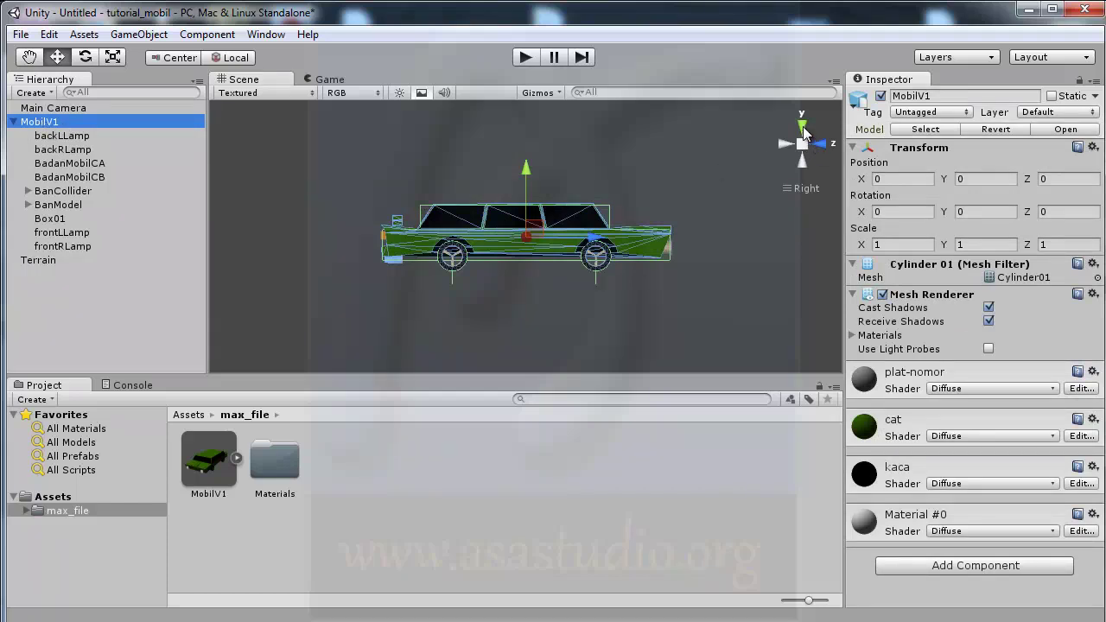
left_click(803, 128)
scroll(492, 202, "down", 5)
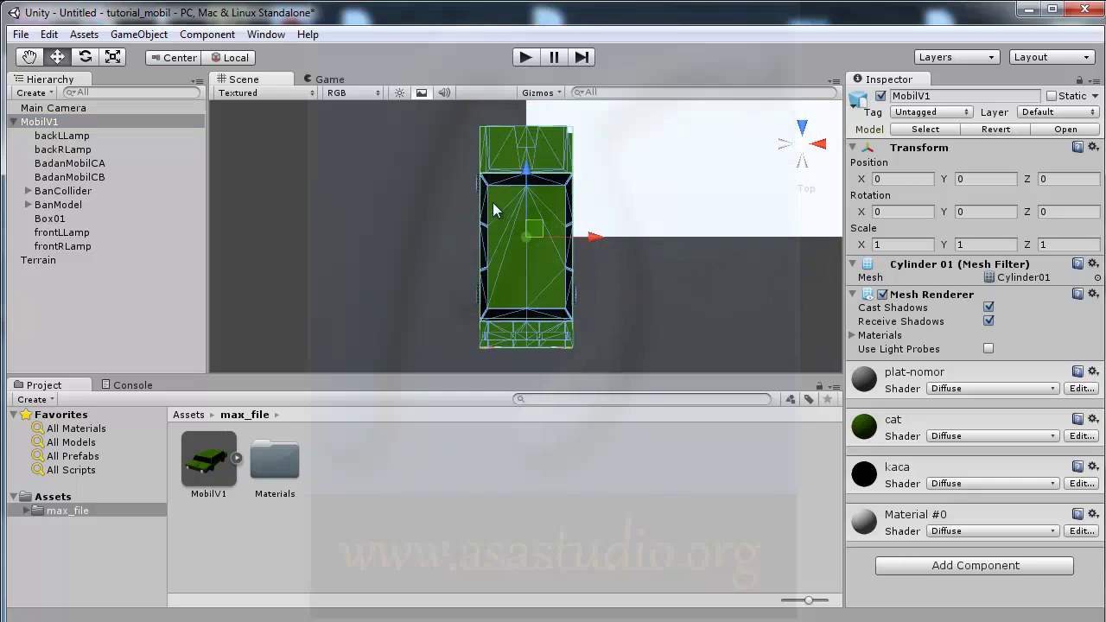
scroll(495, 205, "down", 2)
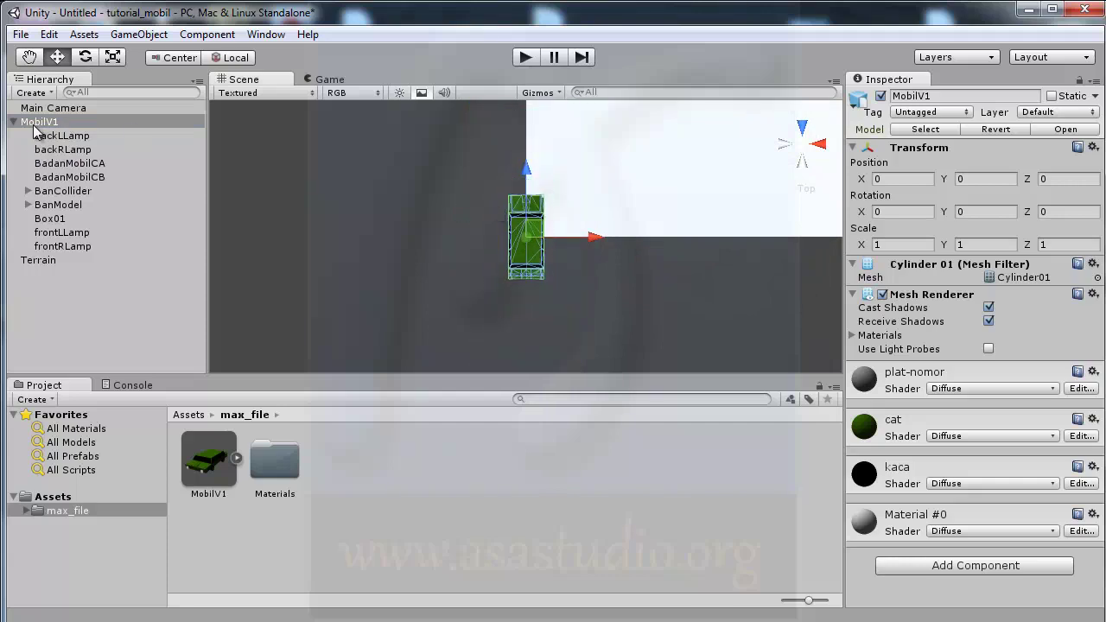
left_click_drag(538, 227, 591, 144)
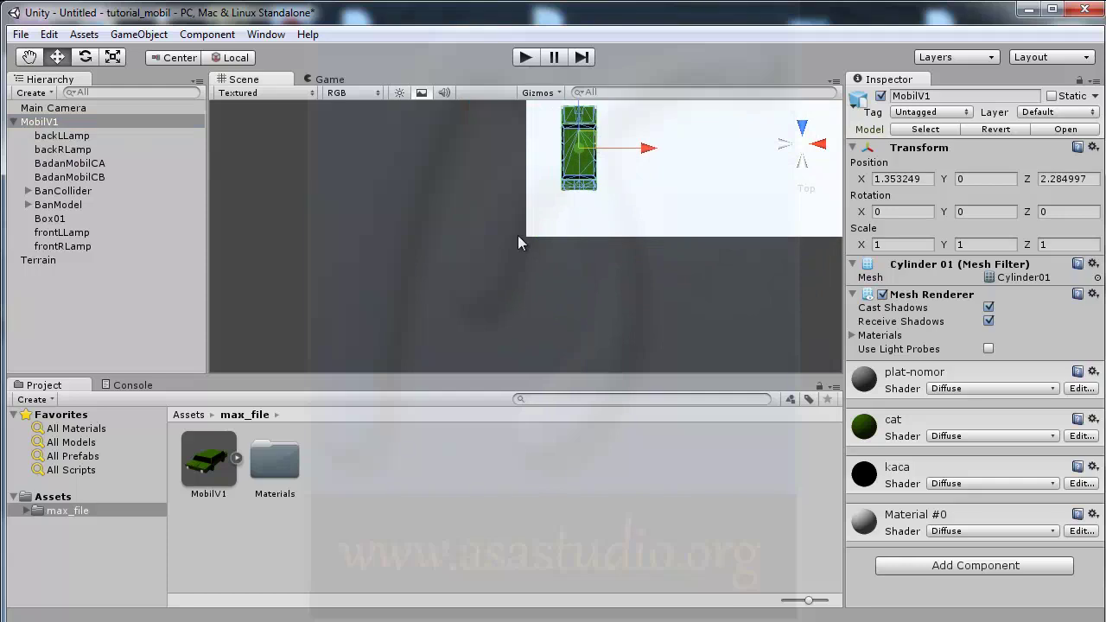
- Undock the Game view into a floating window and move it aside
left_click(332, 80)
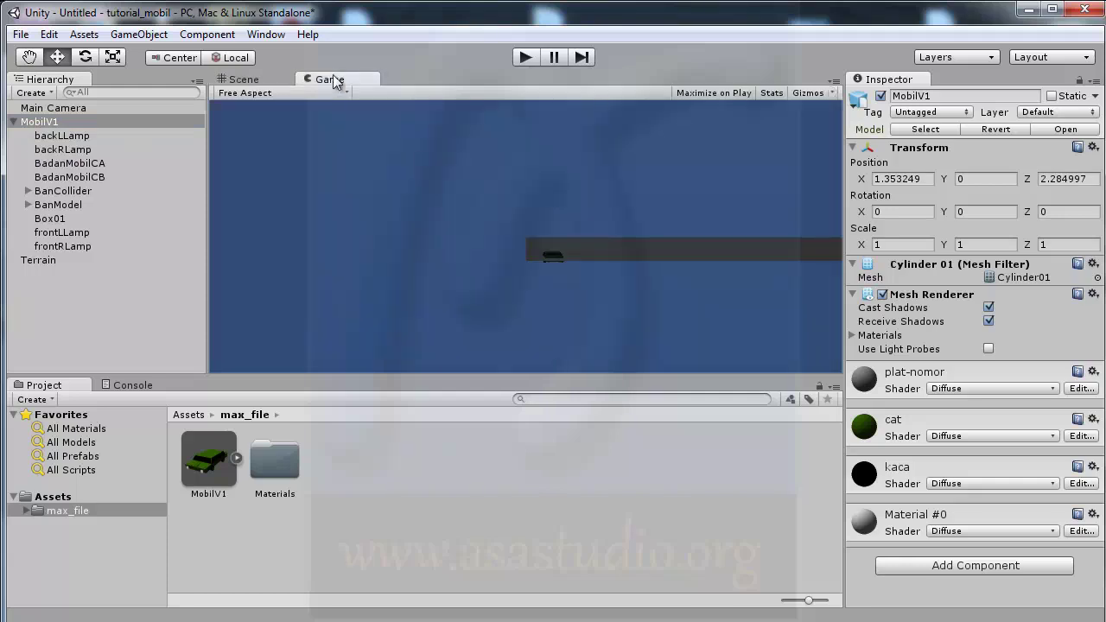
left_click_drag(334, 79, 486, 239)
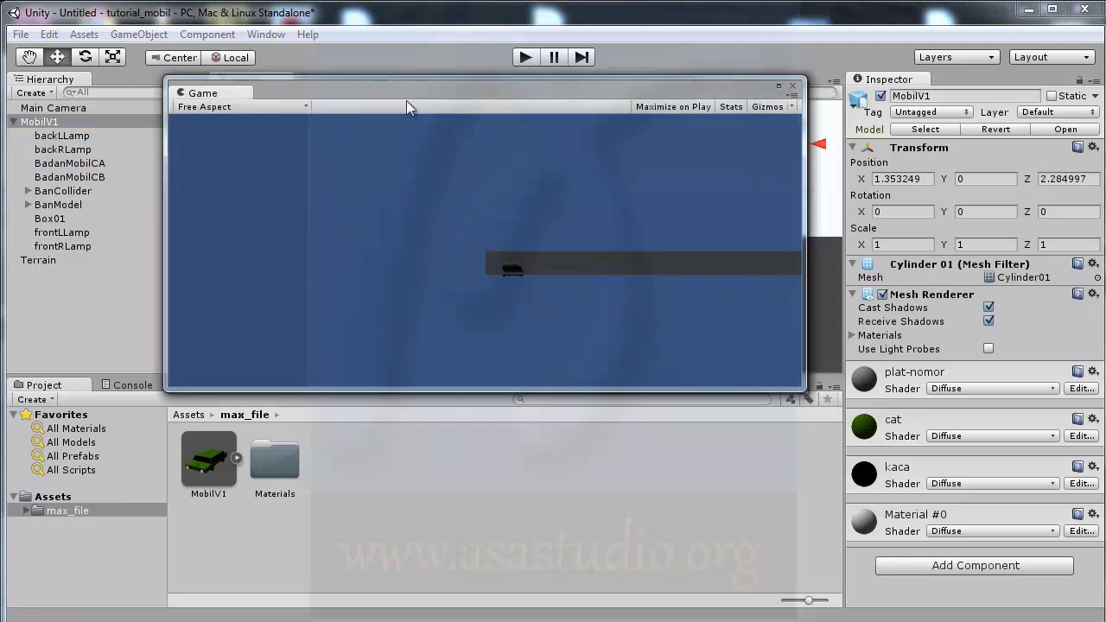
left_click_drag(403, 86, 618, 321)
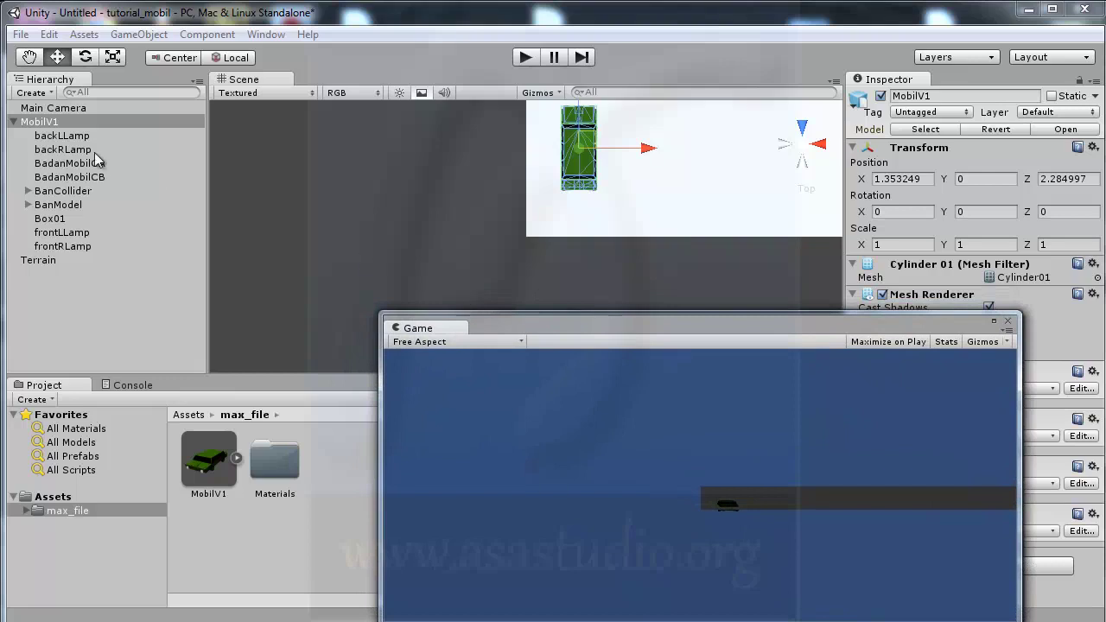
- Position the Main Camera at X 1.28, Z -1.77 behind the car and view it side-on
left_click(54, 108)
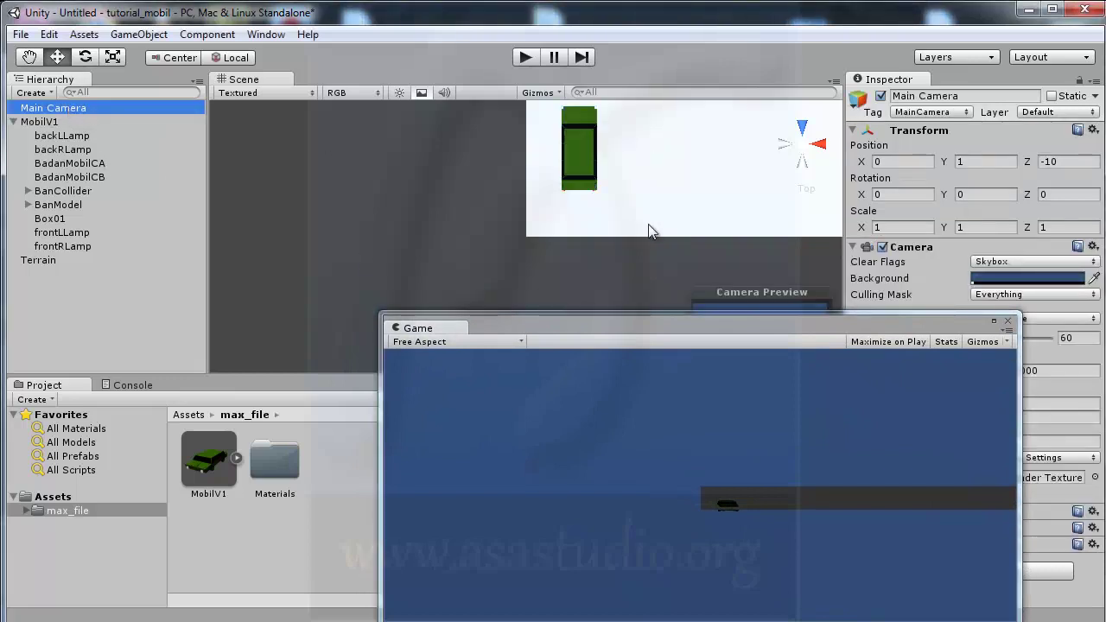
left_click(705, 324)
left_click_drag(704, 322, 332, 319)
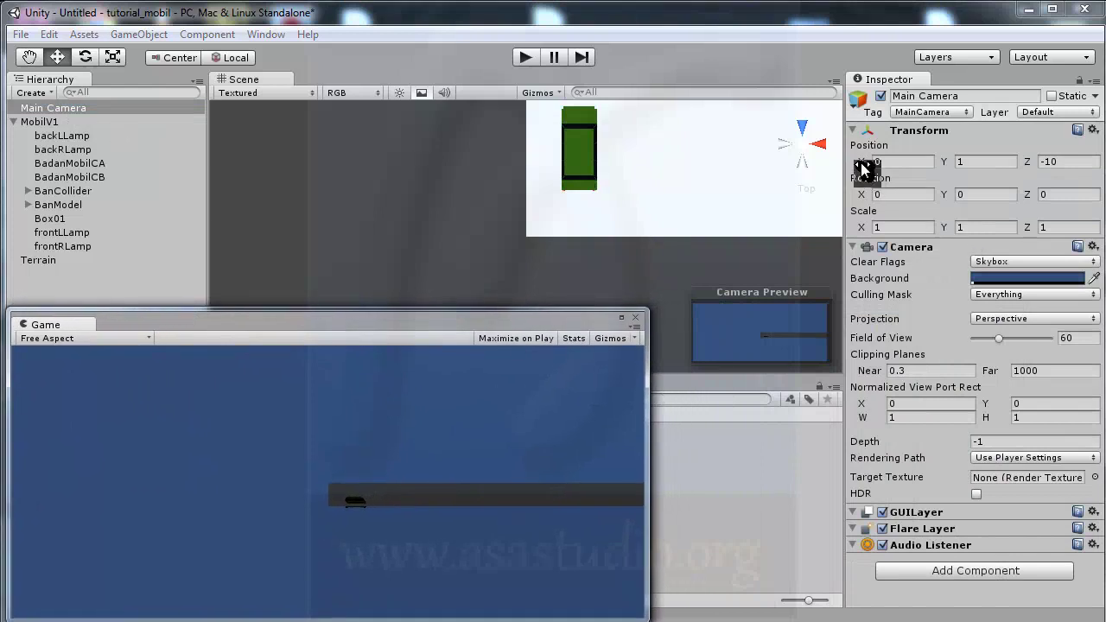
left_click_drag(861, 166, 904, 161)
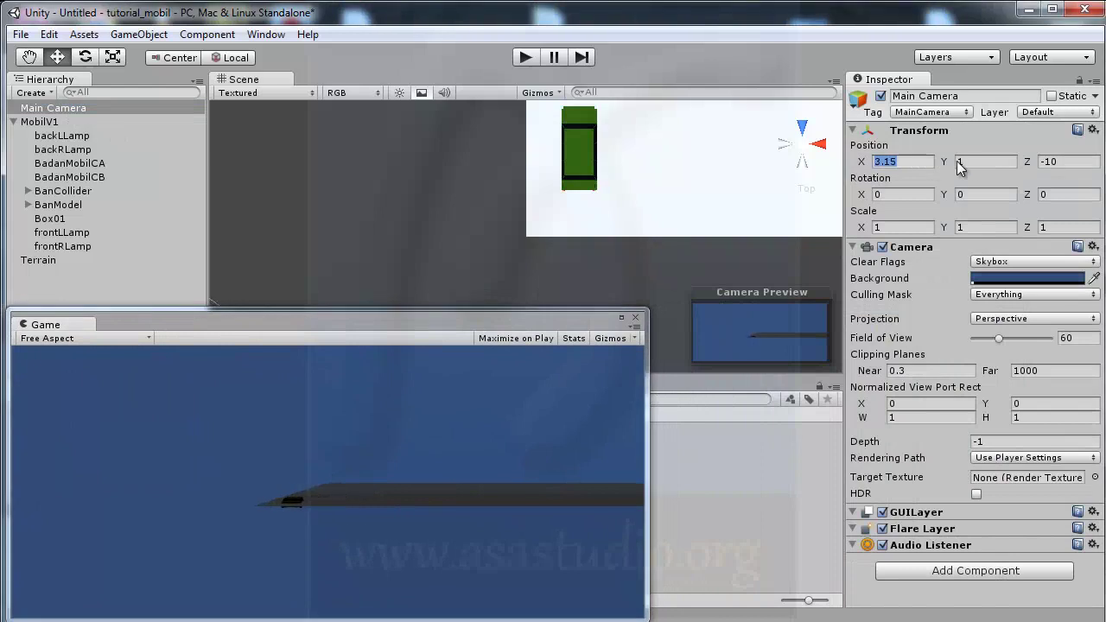
type("1.28")
key("Return")
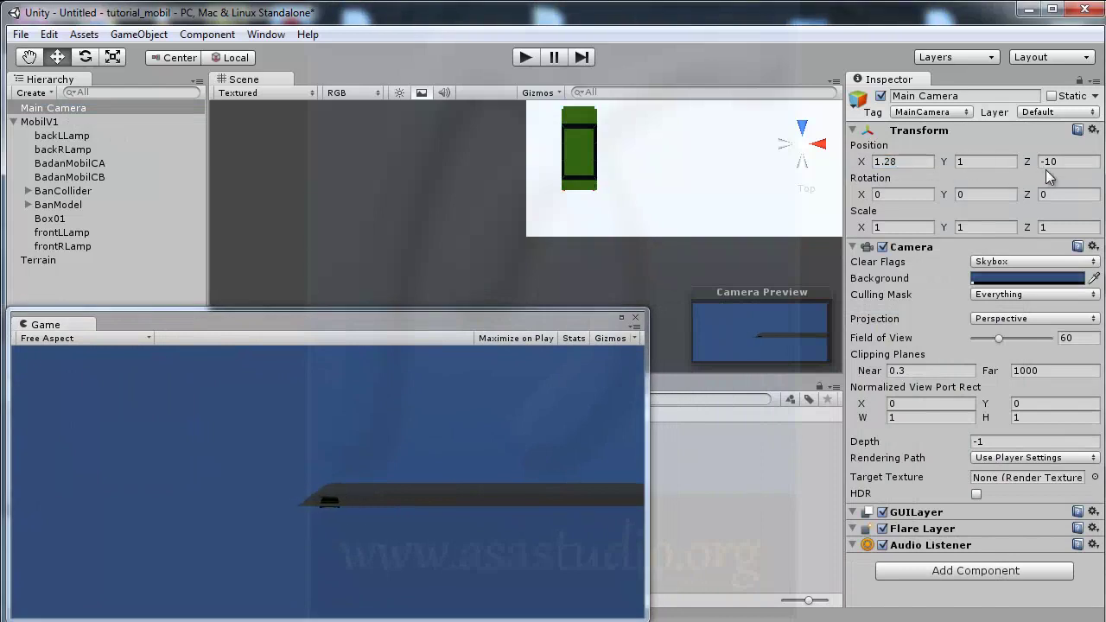
left_click_drag(1030, 164, 48, 164)
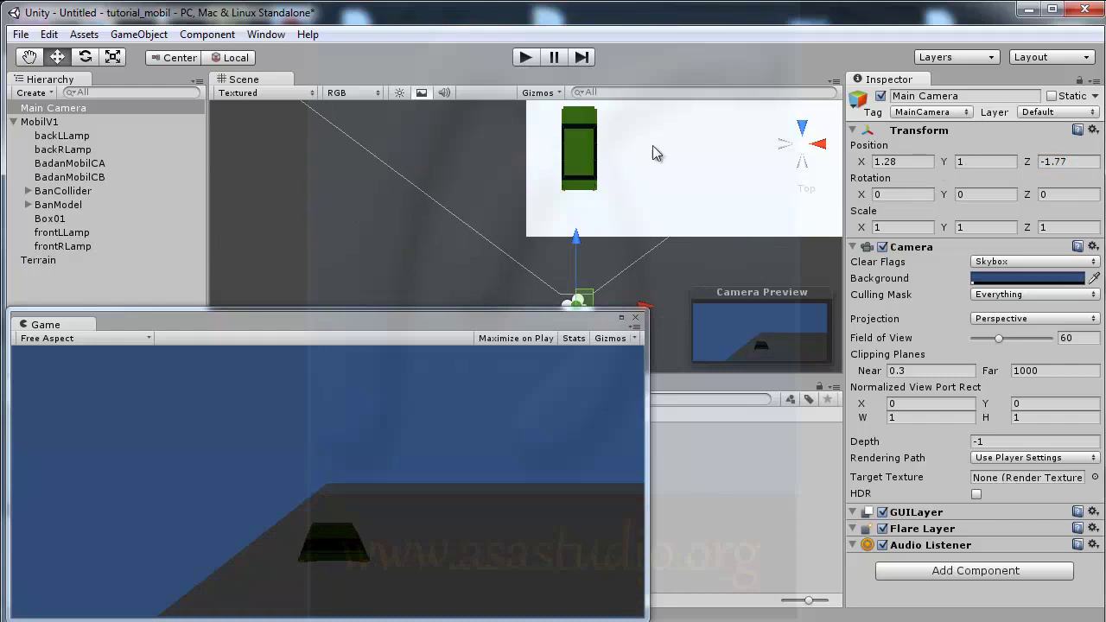
left_click(819, 144)
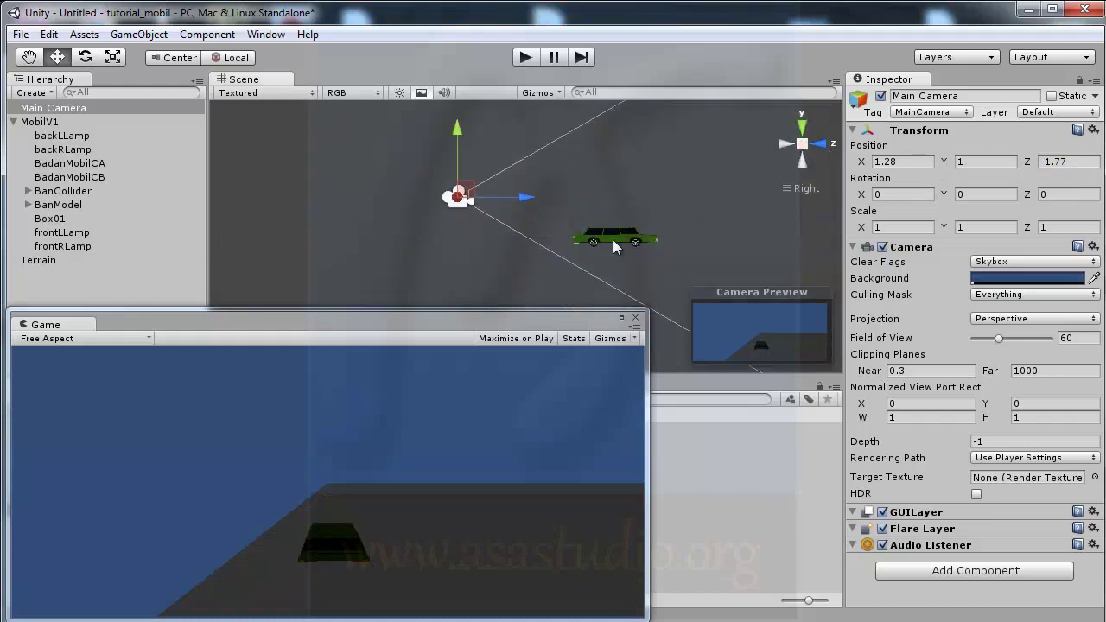
- Raise MobilV1 to Y 0.4658728 above the terrain and test it in play mode
left_click(39, 123)
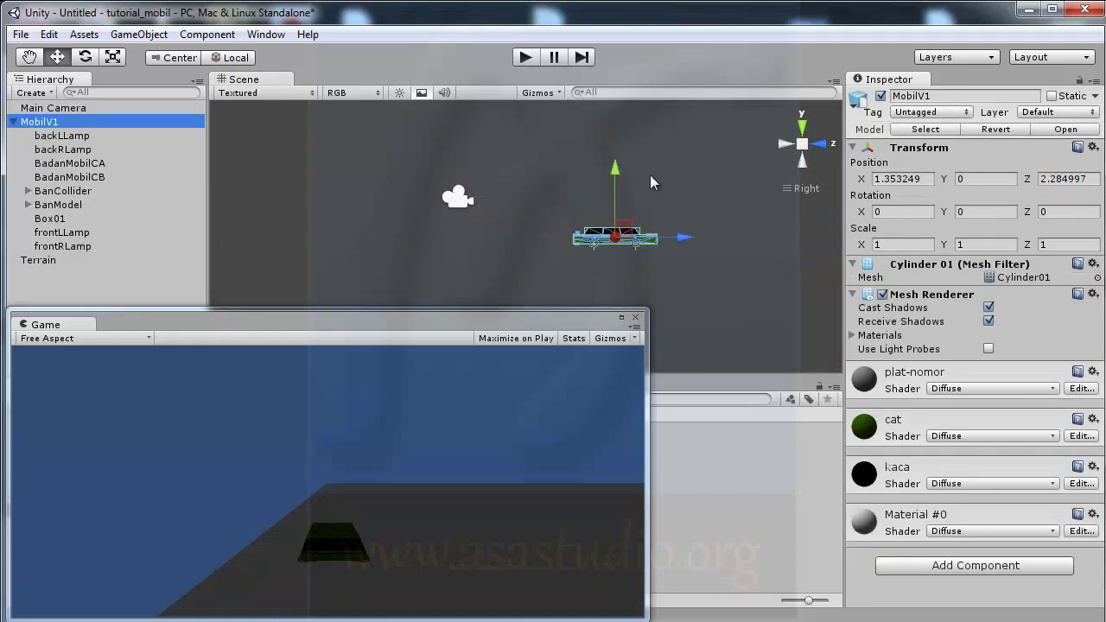
left_click_drag(614, 173, 614, 154)
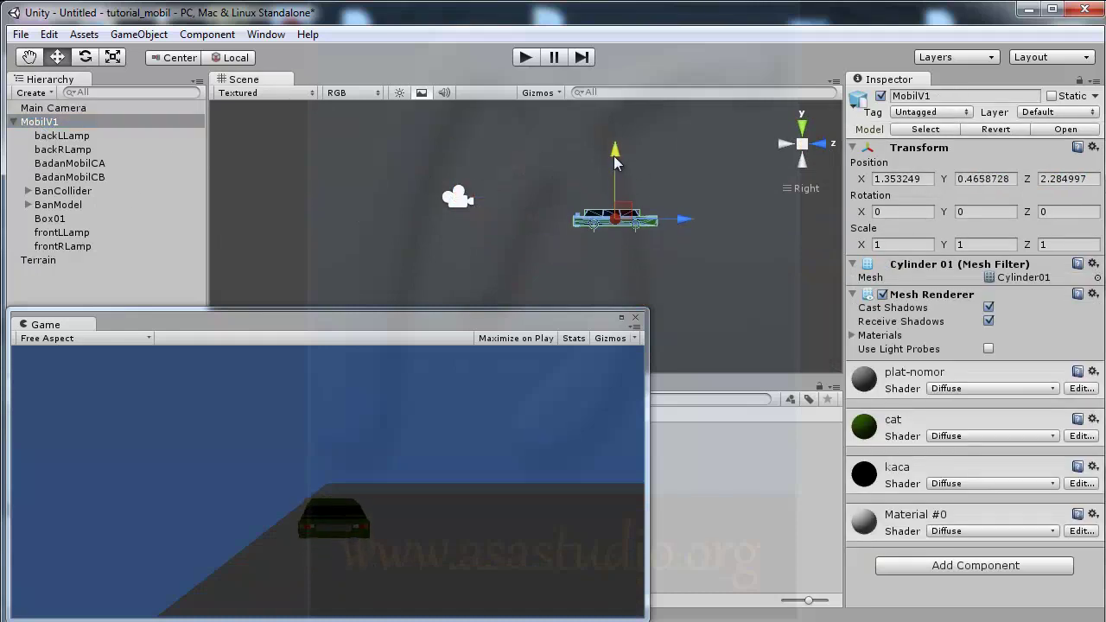
left_click_drag(614, 161, 617, 156)
left_click(527, 59)
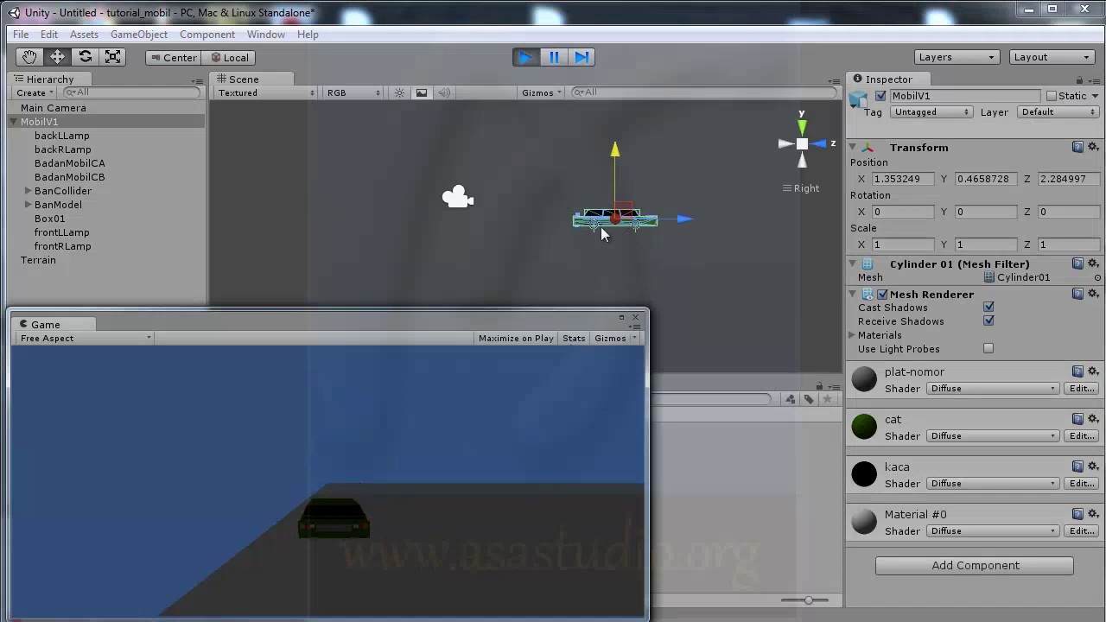
left_click(526, 57)
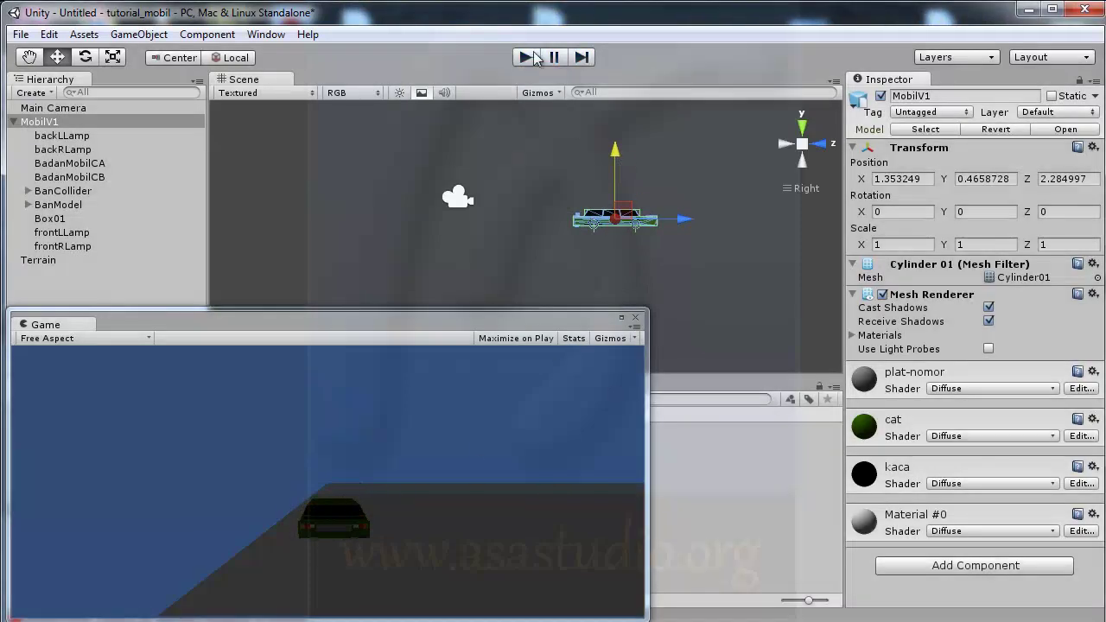
- Add a Rigidbody component to the MobilV1 car via Component > Physics
left_click(15, 121)
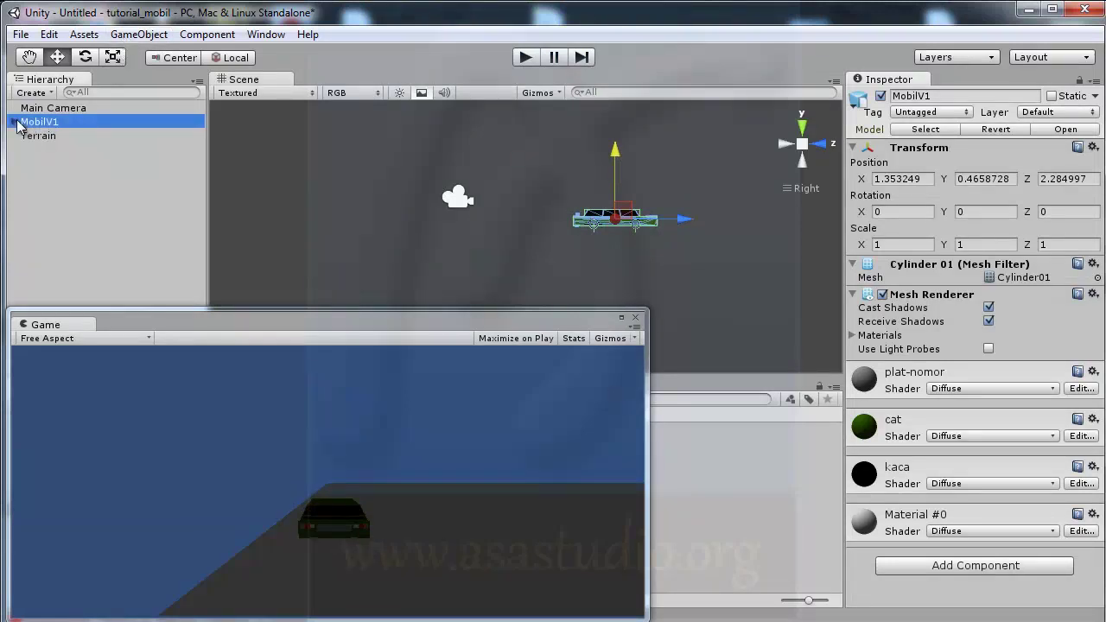
left_click(202, 34)
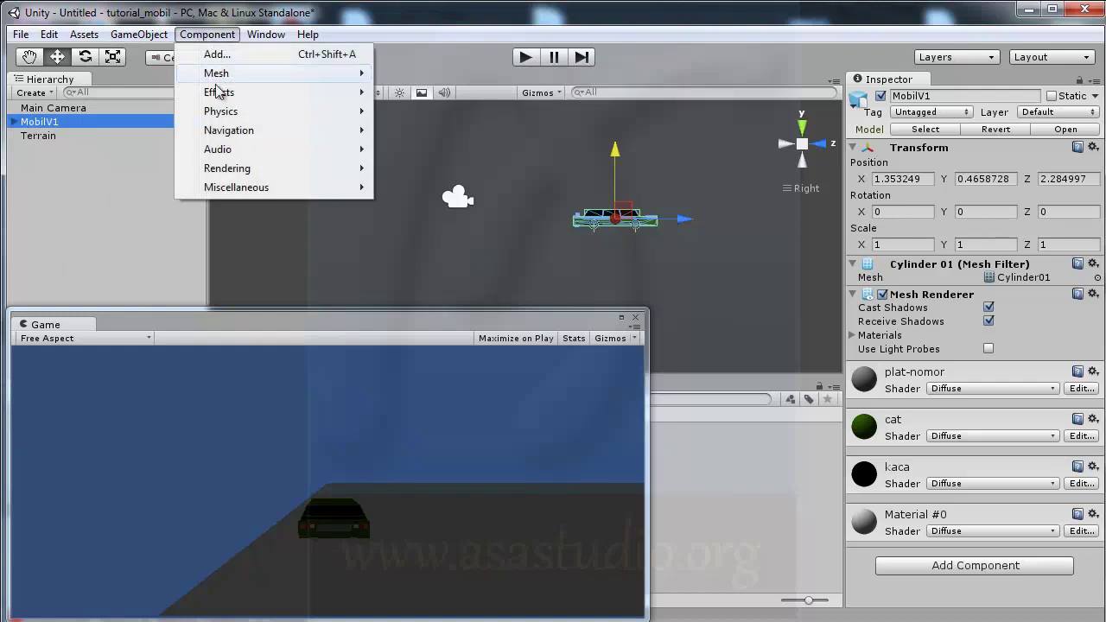
mouse_move(218, 114)
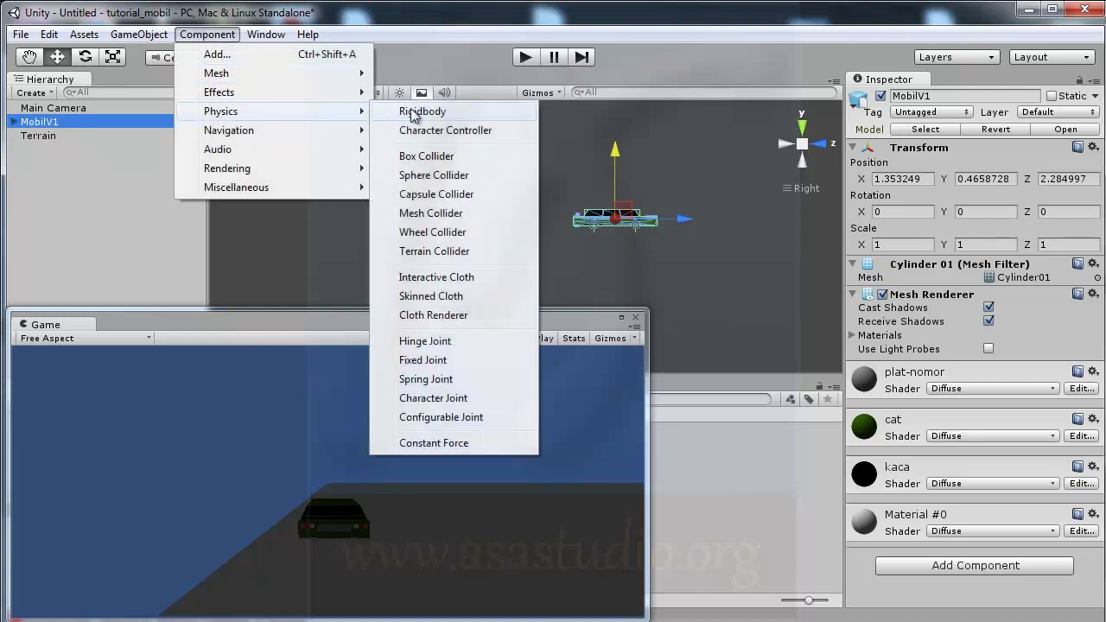
left_click(413, 112)
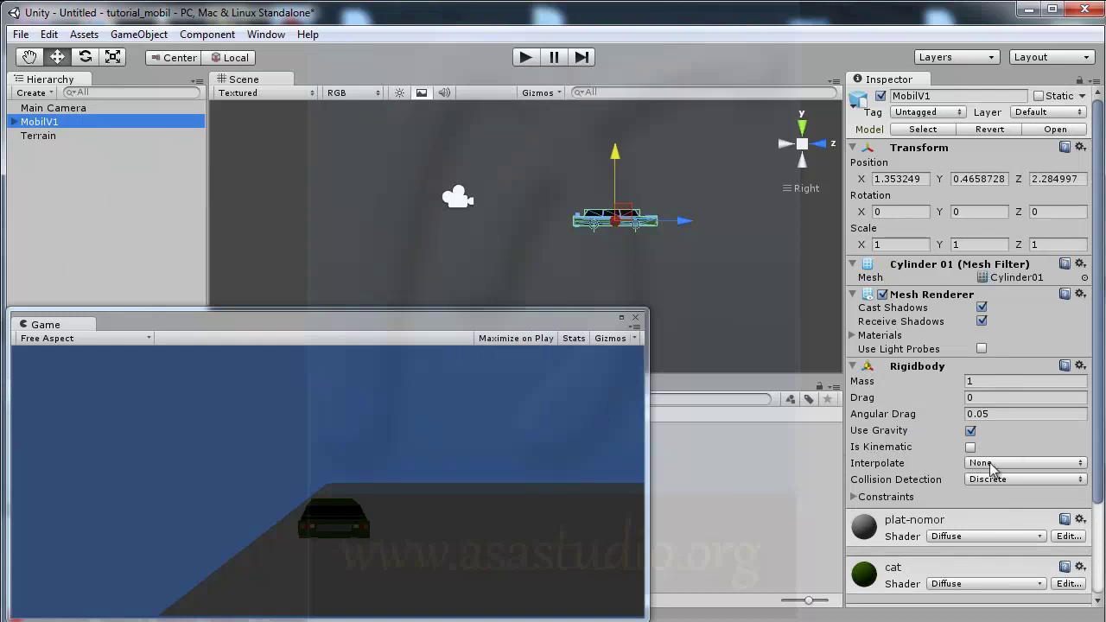
- Run play mode to watch the car drop to Y 0.2621416, then select Main Camera
left_click(524, 58)
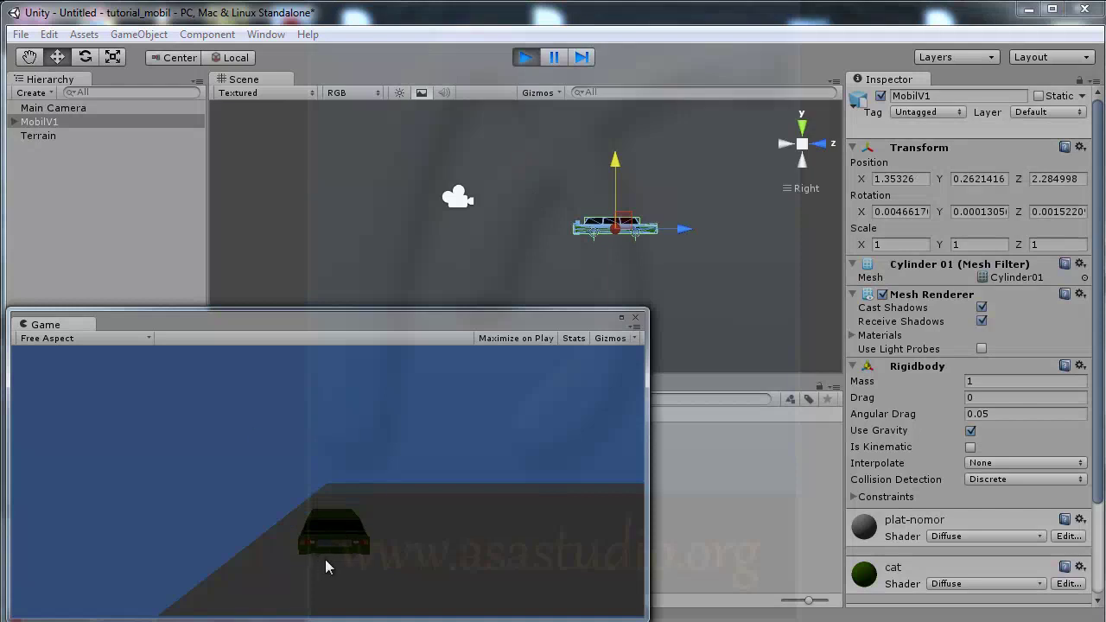
left_click(524, 58)
left_click(37, 110)
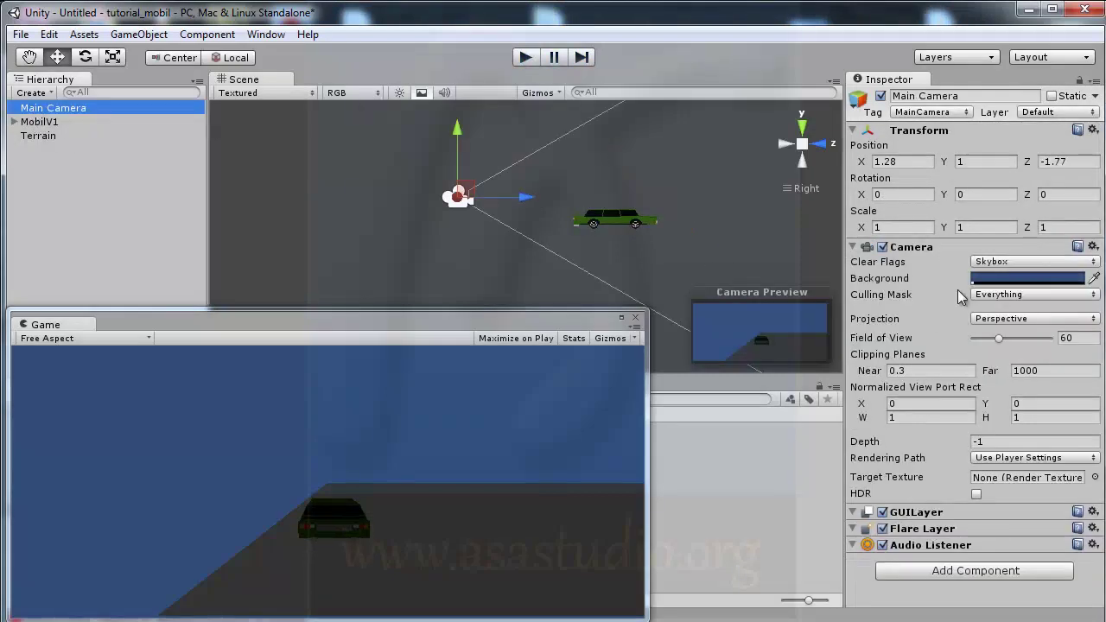
- Switch the Scene view to Top and set Main Camera Rotation Y to -90
left_click(802, 127)
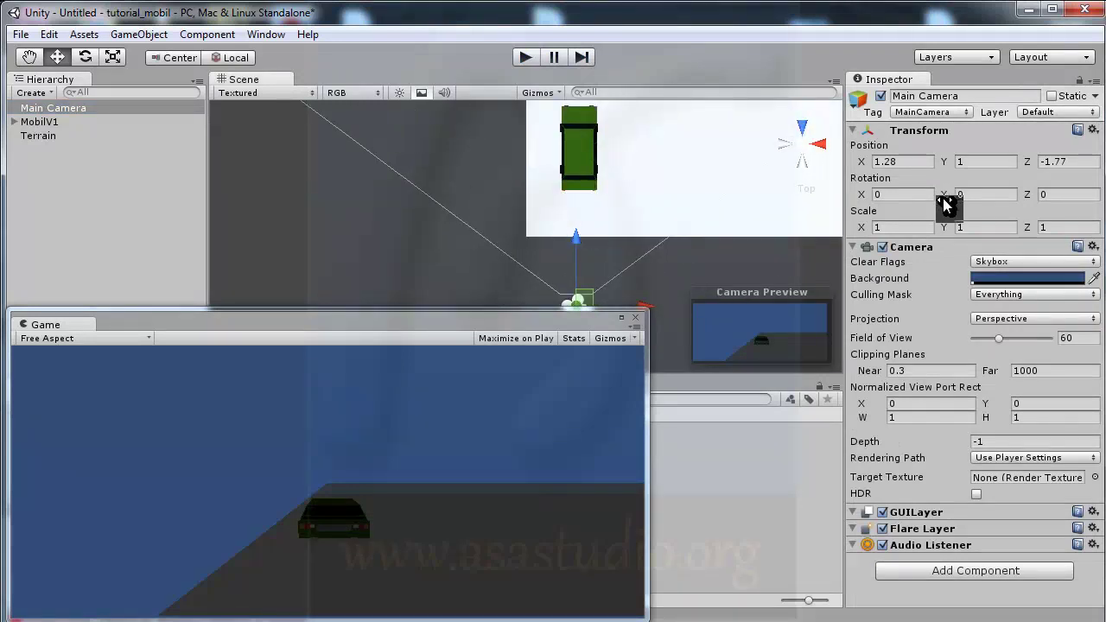
mouse_move(944, 195)
left_mouse_down()
mouse_move(976, 197)
mouse_move(1001, 309)
left_mouse_up()
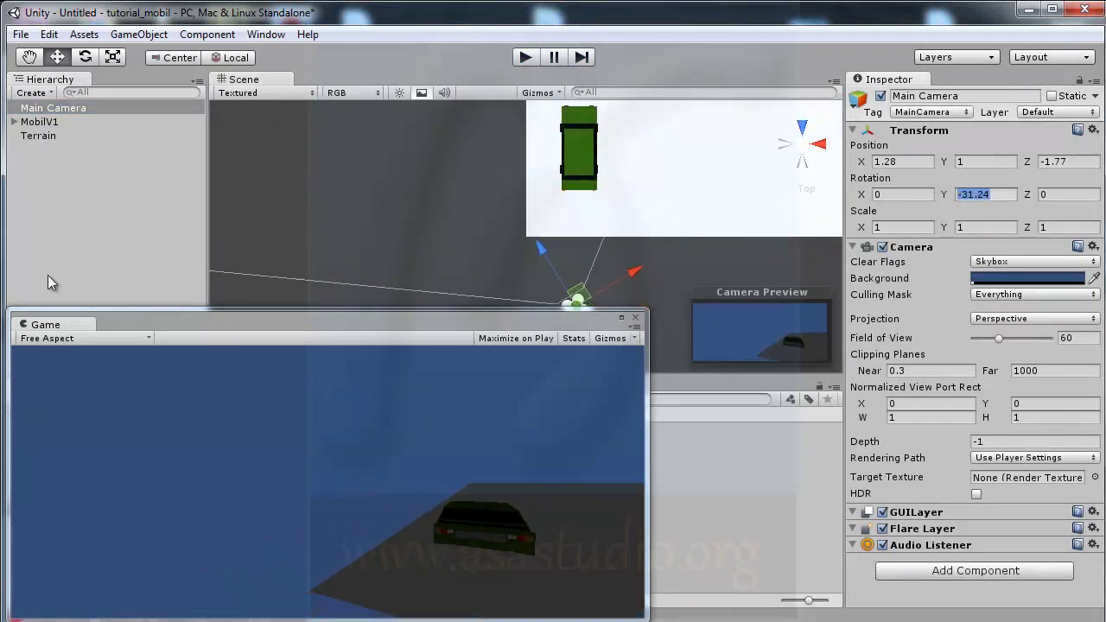
left_click(964, 194)
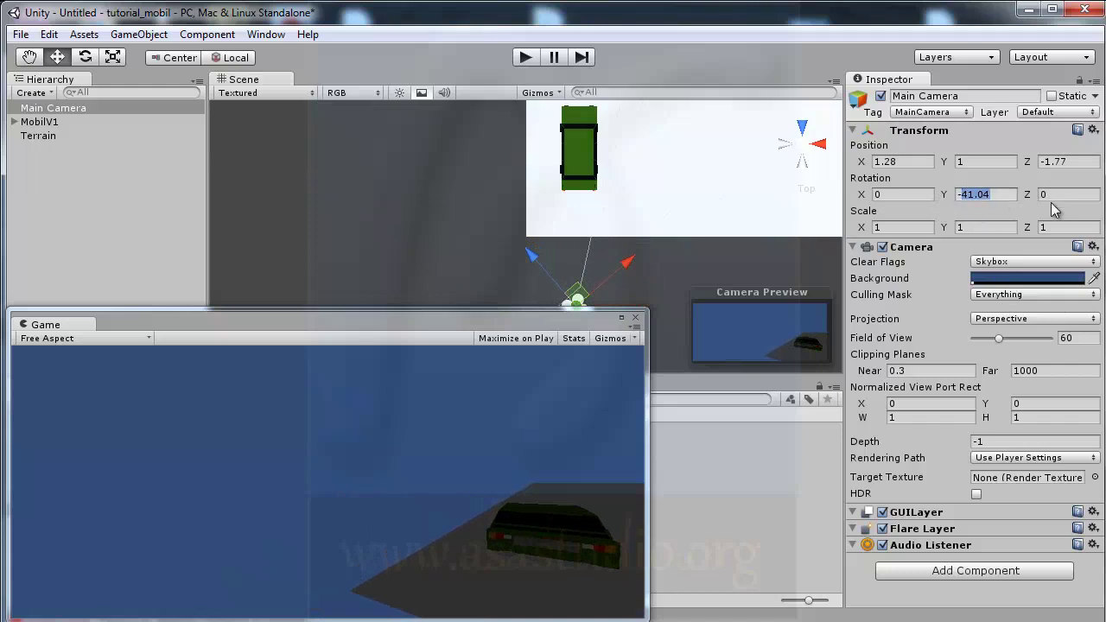
type("-90")
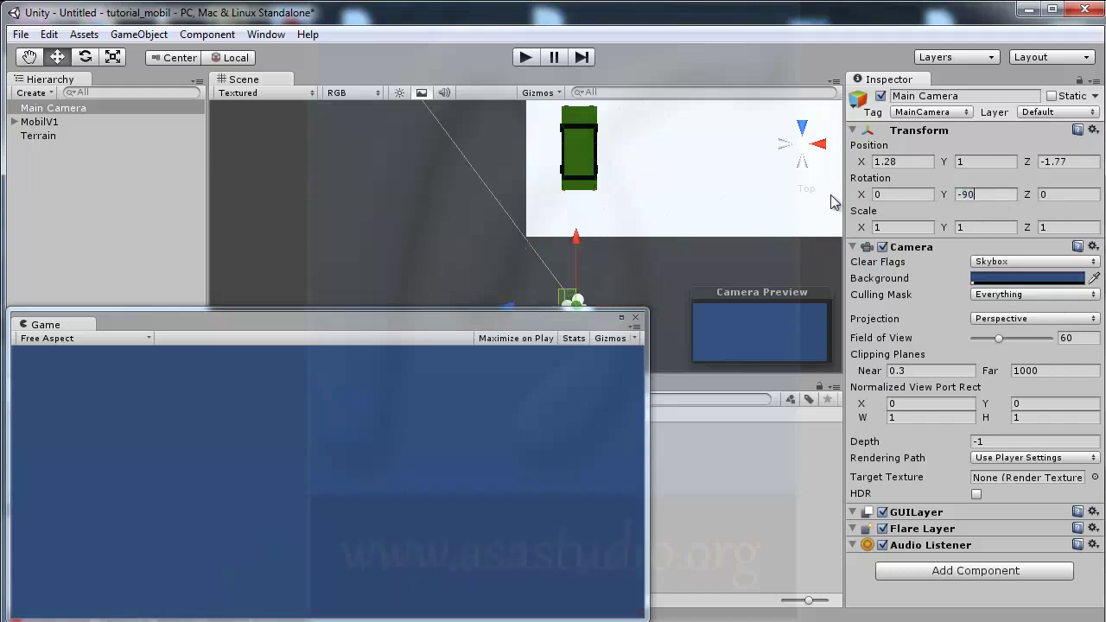
- Move Main Camera to X 3.76, Z 2.49 and preview the side-on view in play mode
left_click_drag(863, 167, 945, 167)
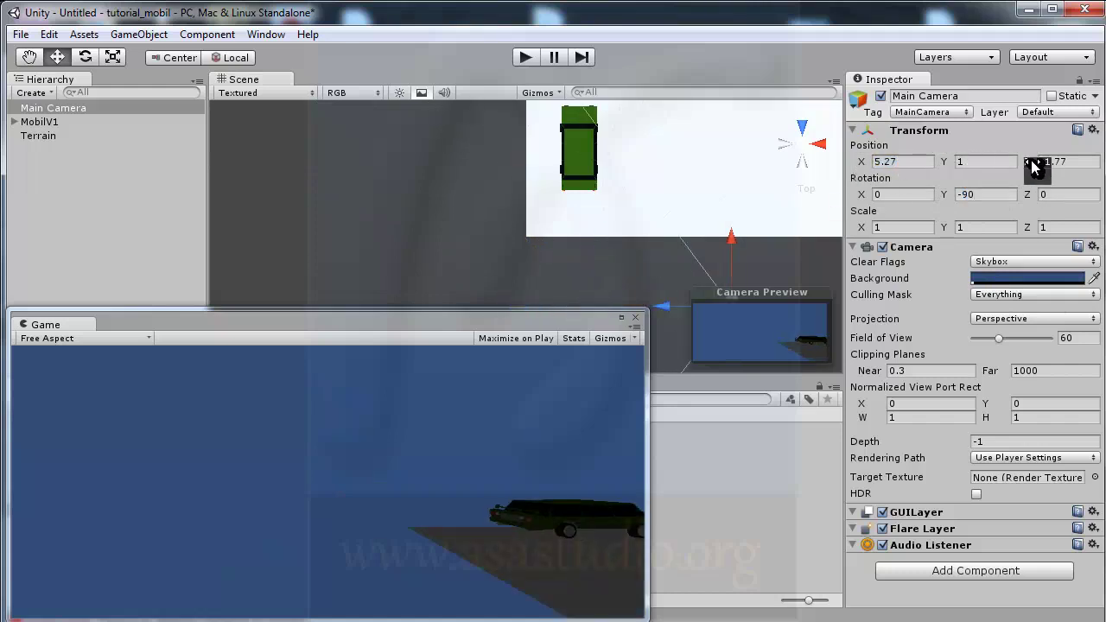
left_click_drag(1027, 162, 1105, 164)
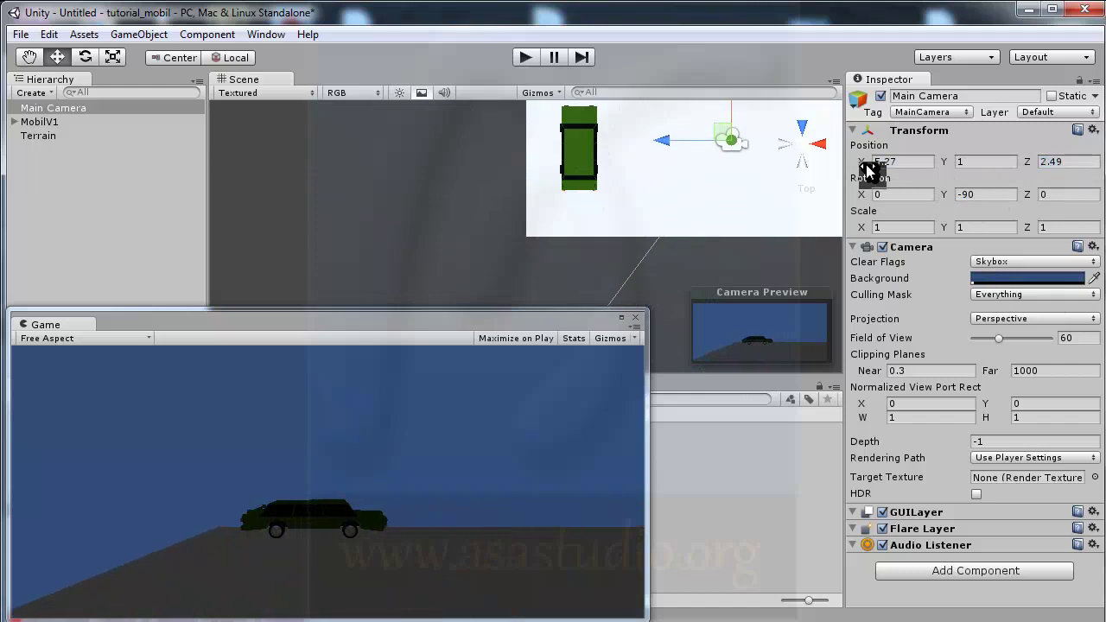
left_click_drag(862, 166, 829, 174)
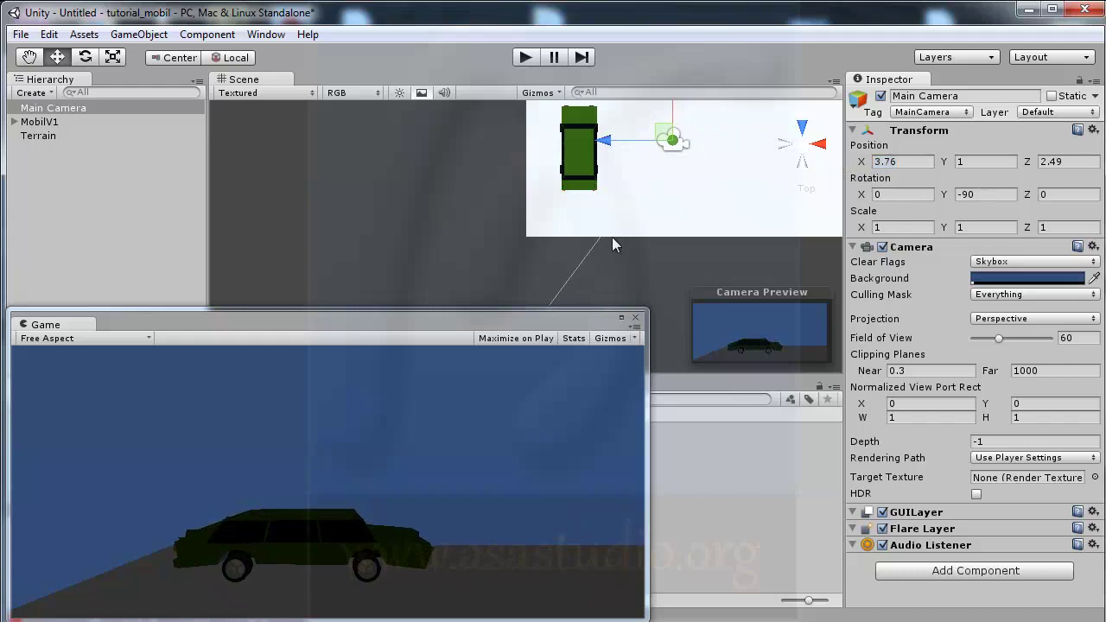
left_click(527, 57)
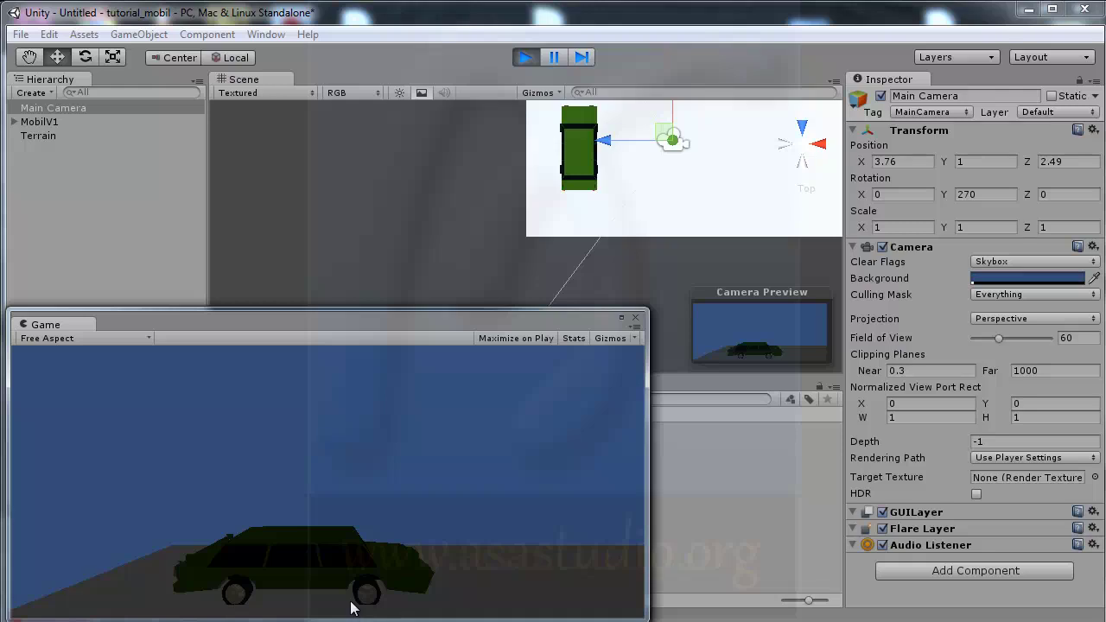
- Select the four BanCollider wheel colliders, set Radius to 0.116, and test in play mode
left_click(526, 57)
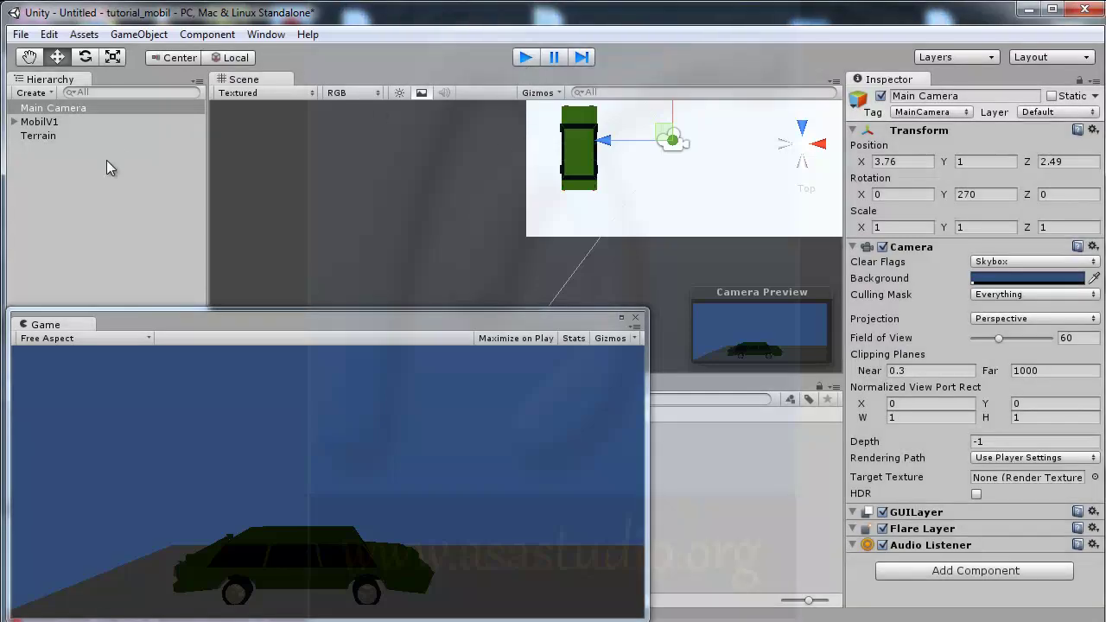
left_click(14, 123)
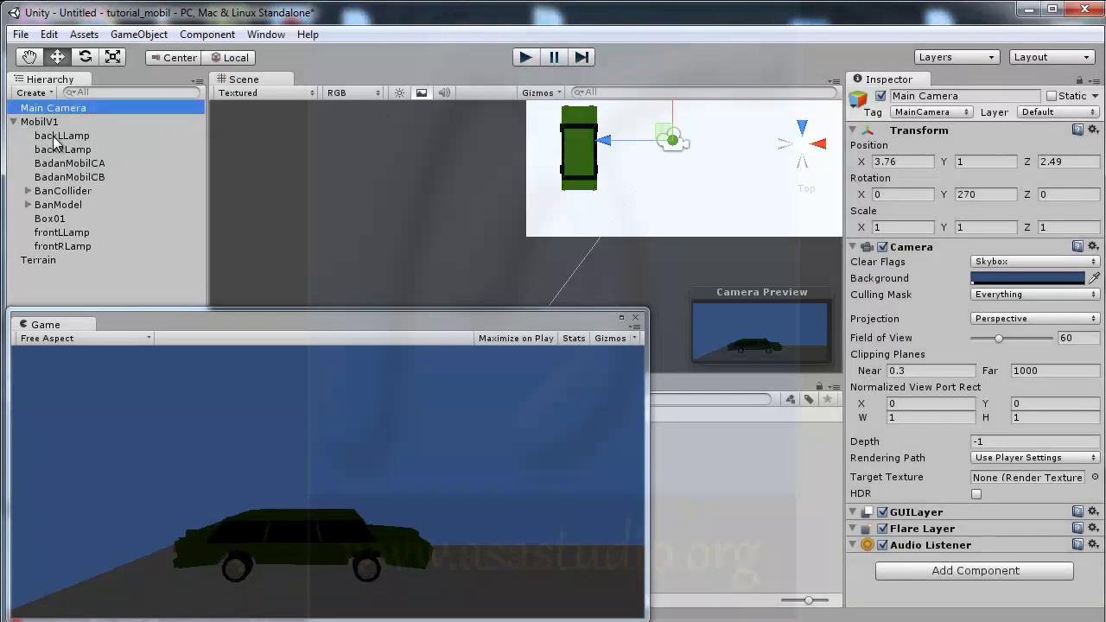
left_click(28, 191)
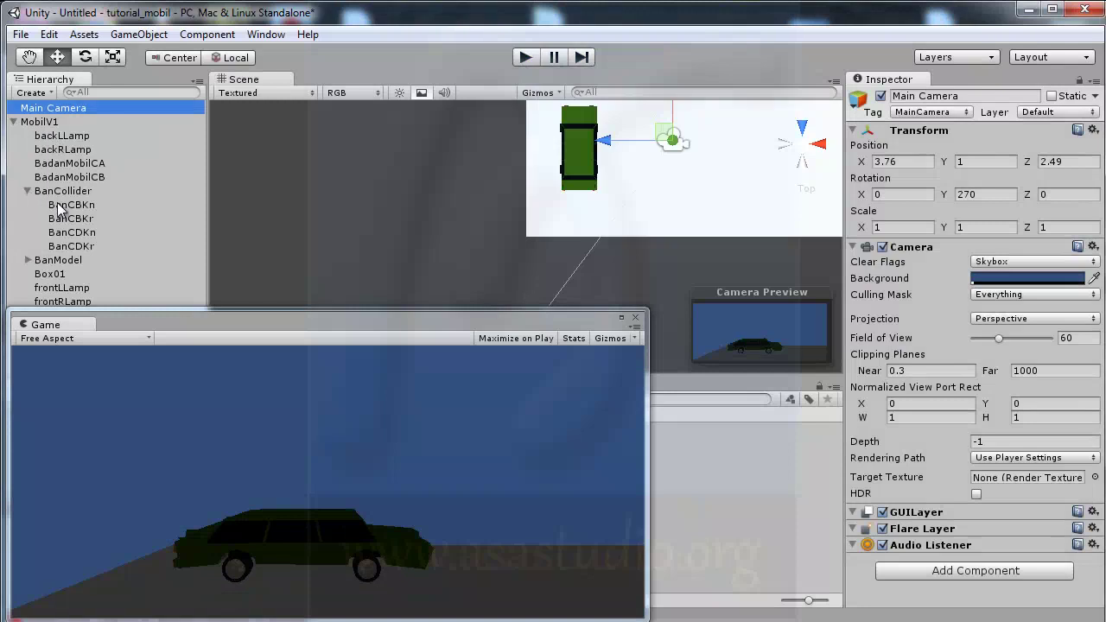
left_click(60, 205)
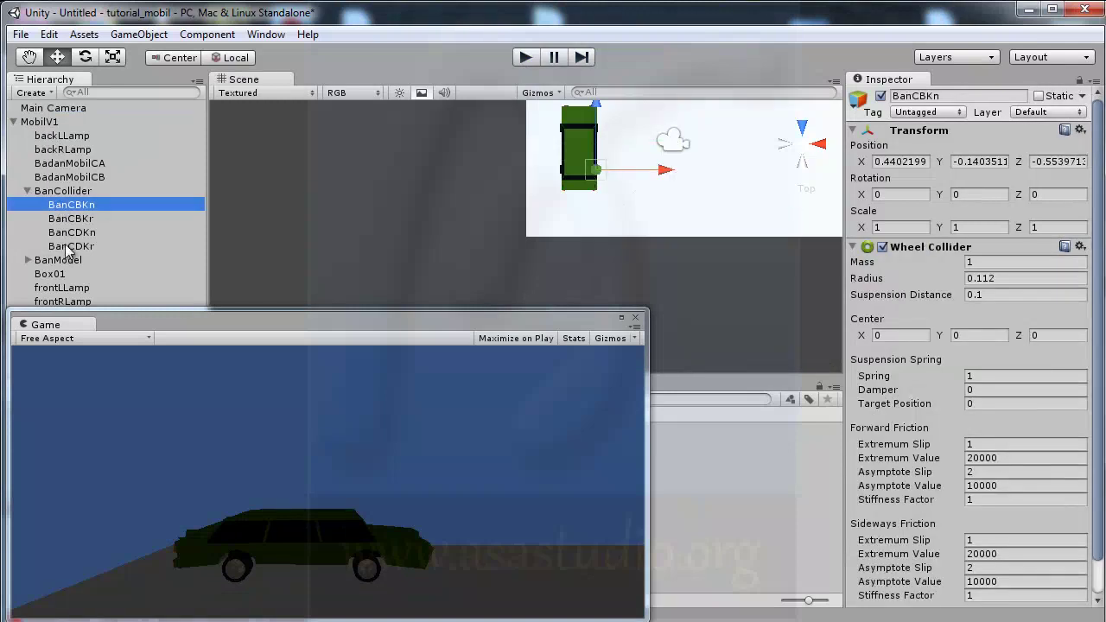
left_click(67, 247, "shift")
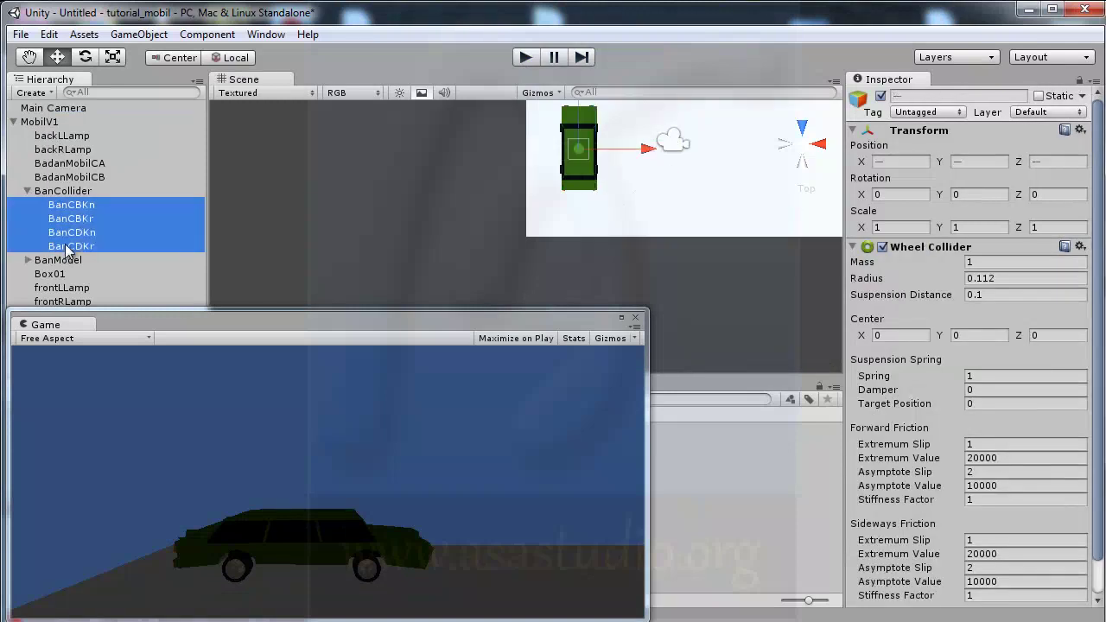
left_click(987, 275)
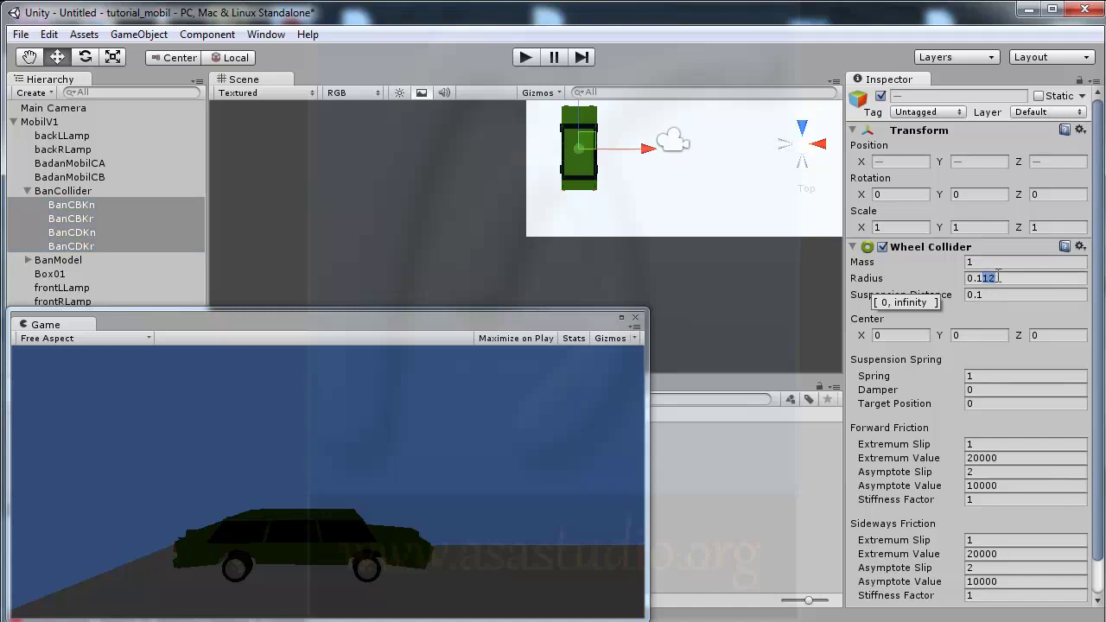
left_click(998, 277)
type("0.116")
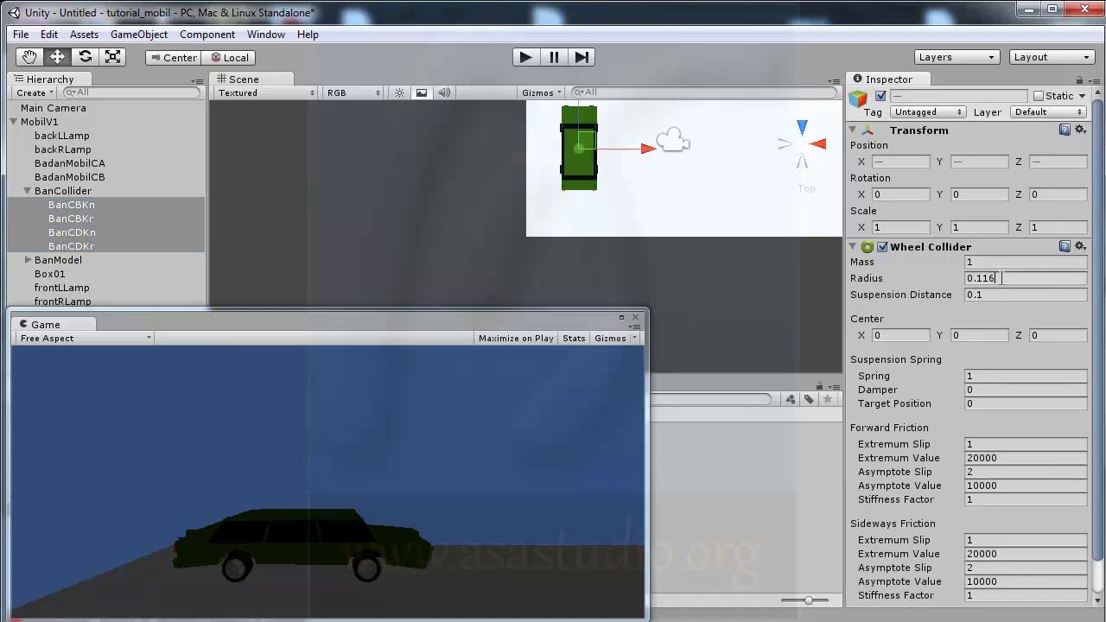
left_click(525, 57)
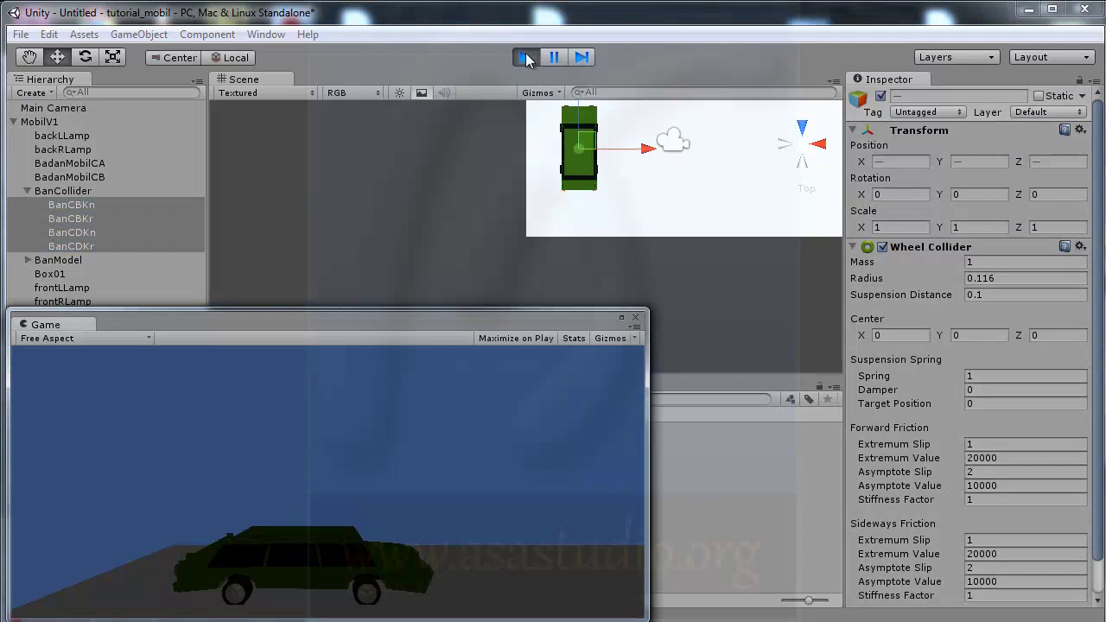
- Change the wheel collider Radius to 0.12 and test again in play mode
left_click(525, 57)
left_click(1001, 277)
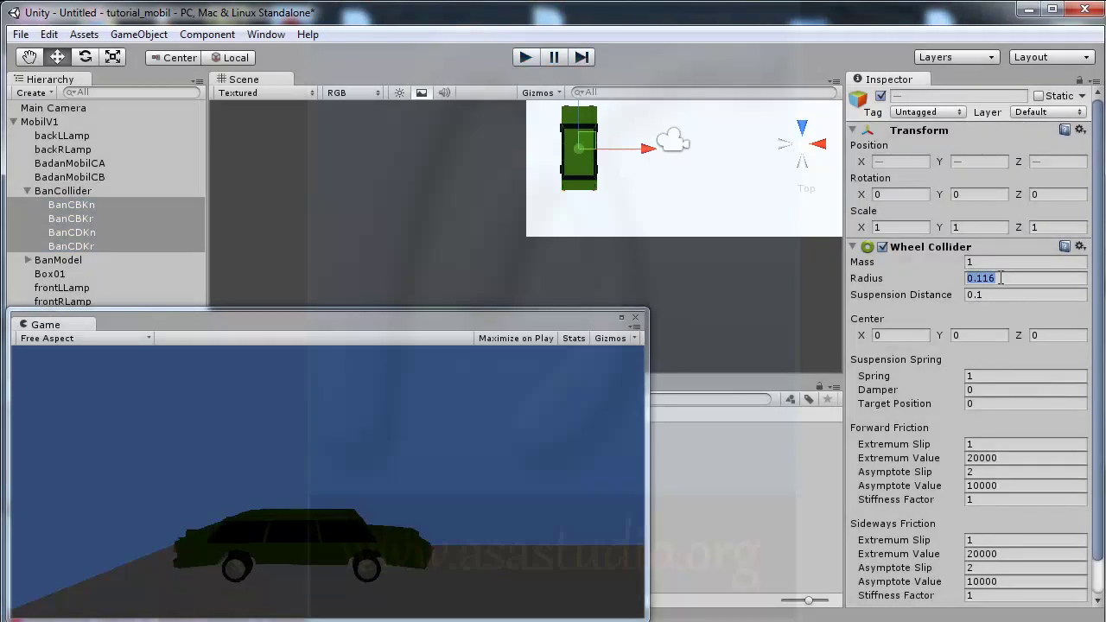
left_click(1002, 277)
key("BackSpace")
key("BackSpace")
type("2")
left_click(526, 57)
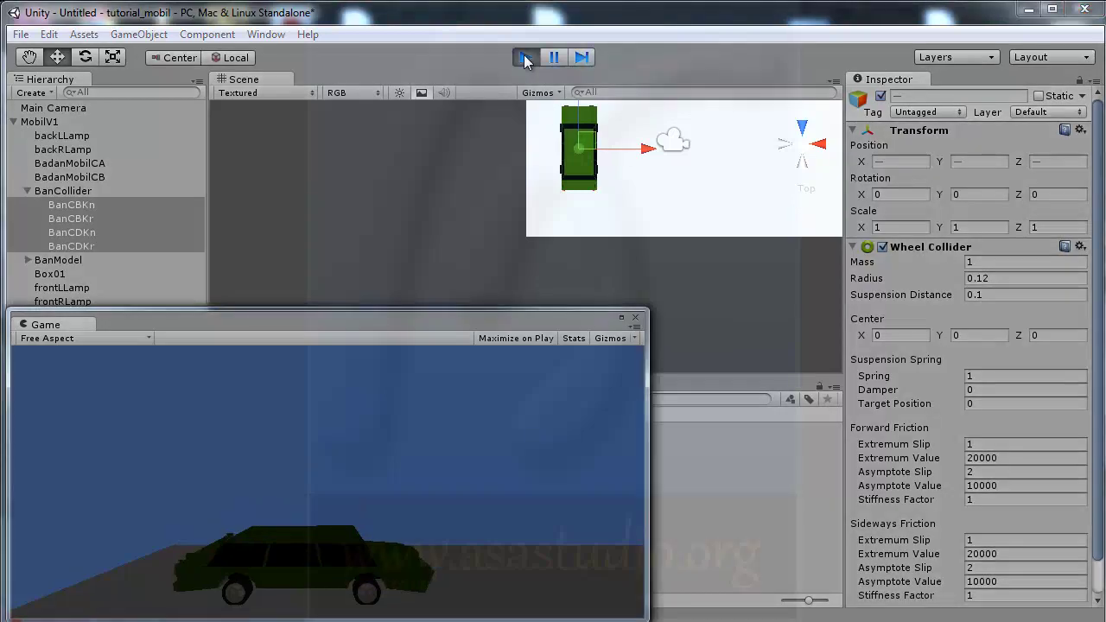
- Change the wheel collider Radius to 0.13 and run a final play-mode test
left_click(526, 58)
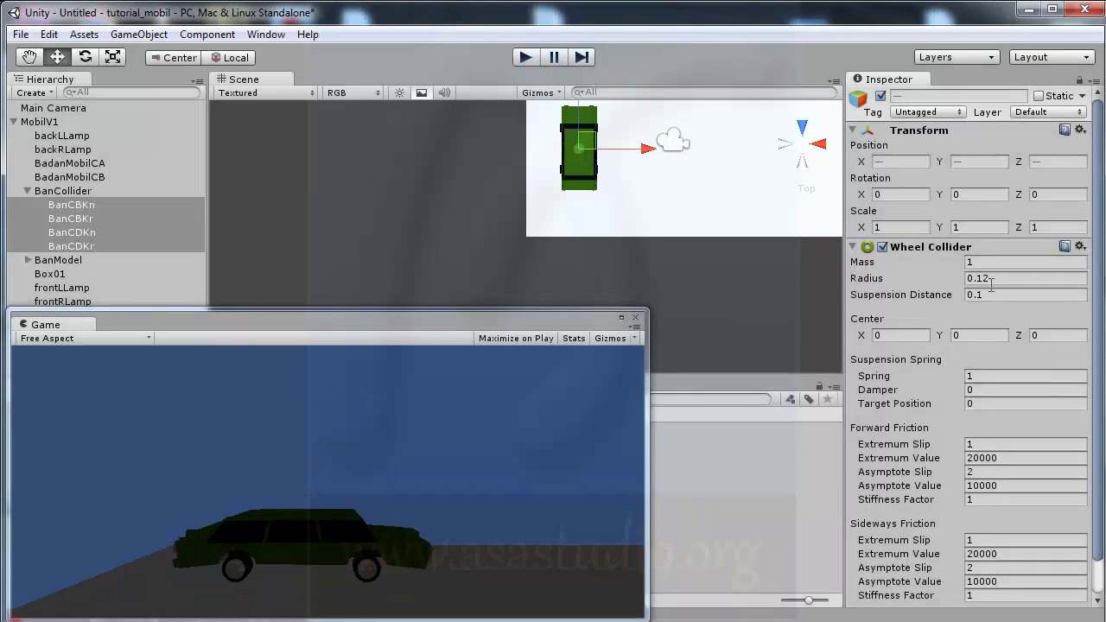
left_click_drag(984, 279, 1012, 277)
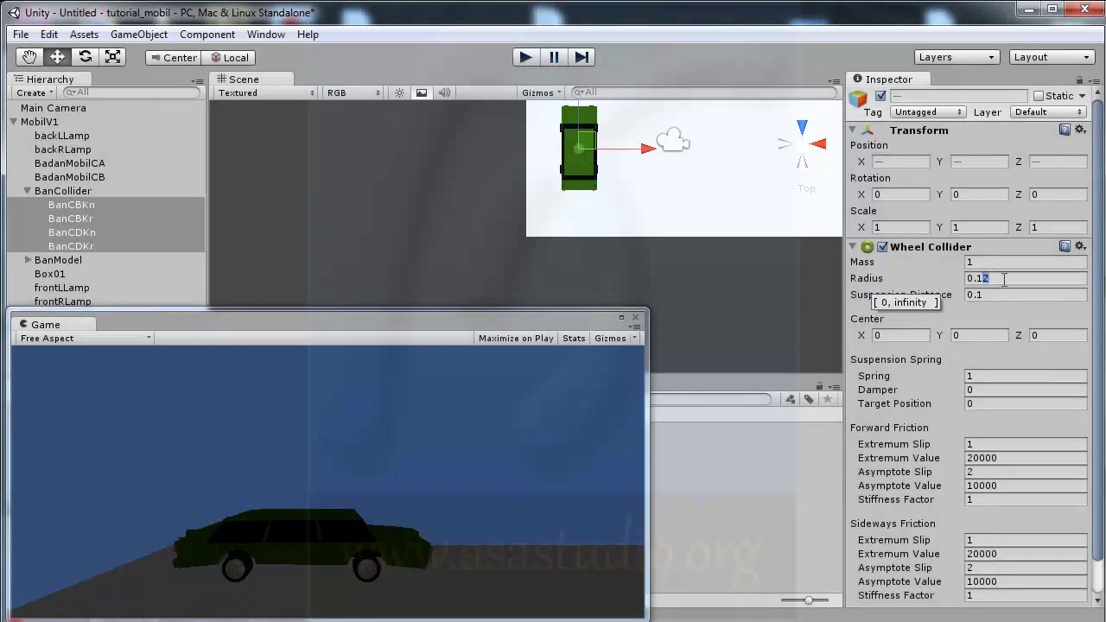
type("3")
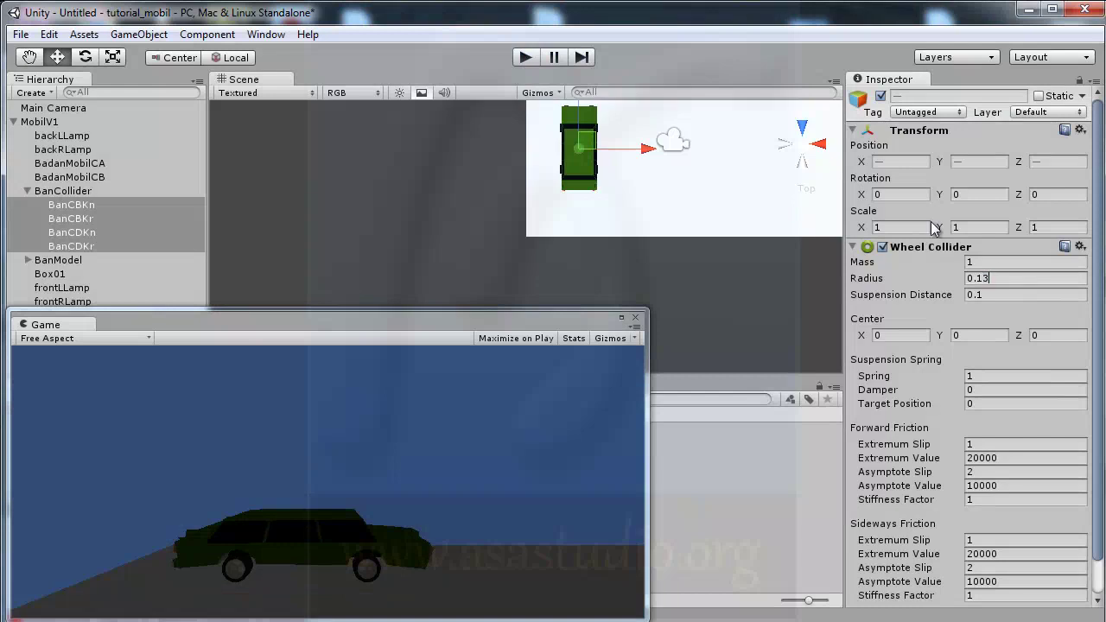
left_click(526, 58)
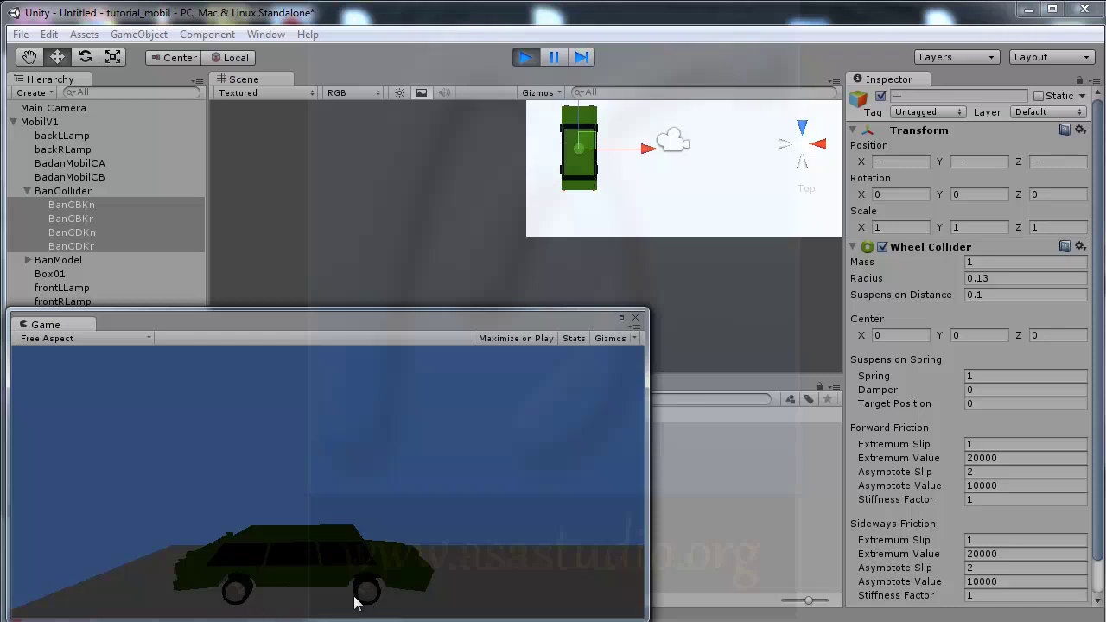
left_click(525, 57)
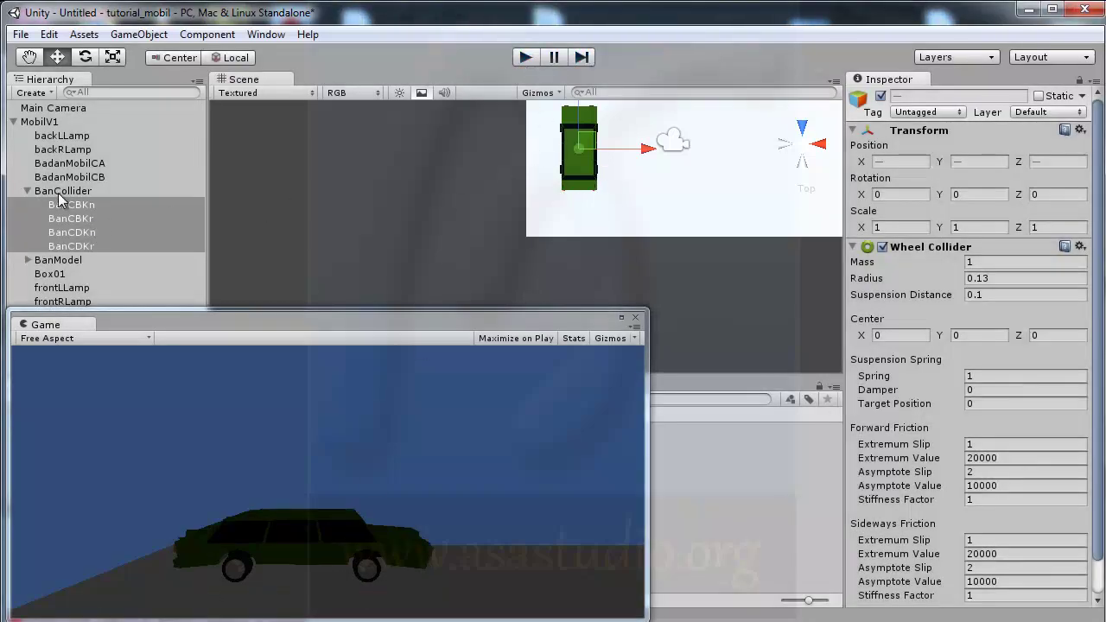
- Adjust Main Camera Position X to 3.67 and check the side-on framing in play mode
left_click(53, 108)
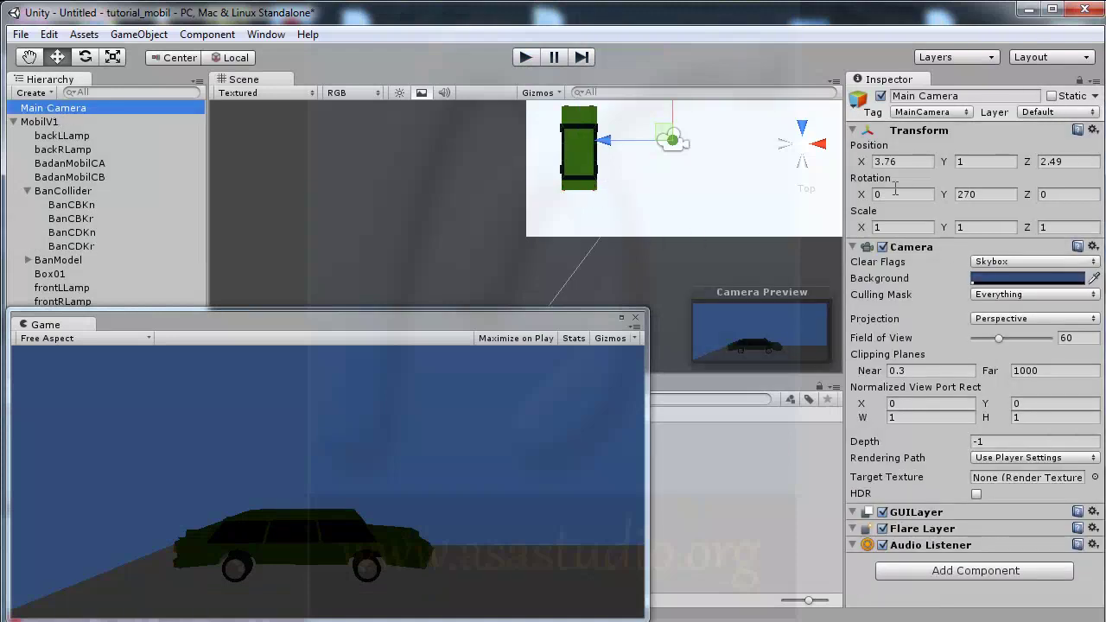
left_click_drag(862, 162, 860, 172)
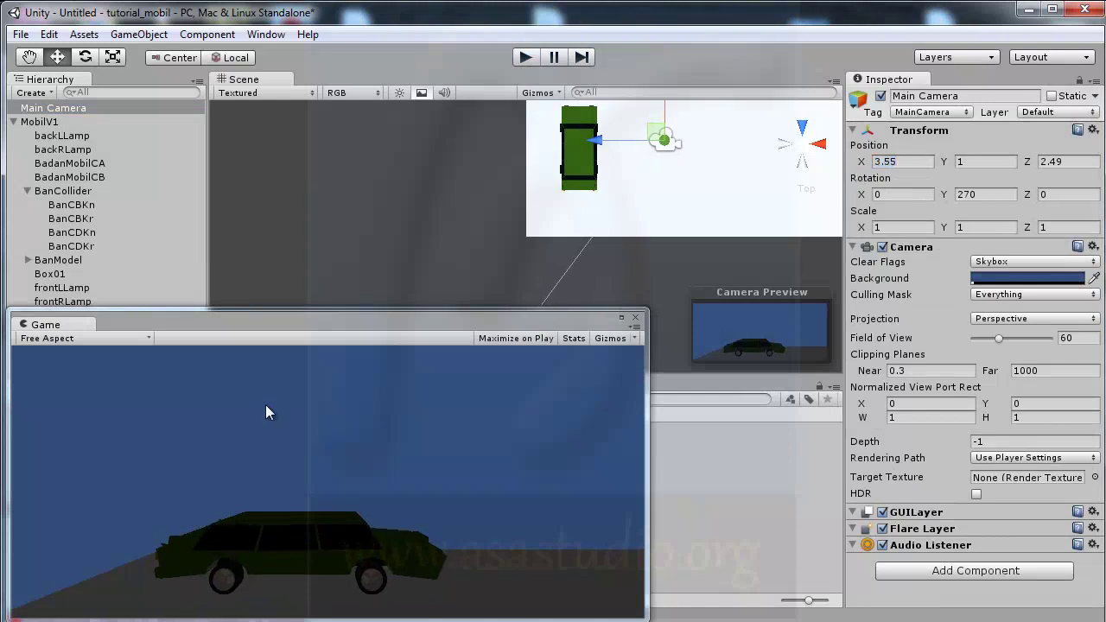
left_click(525, 58)
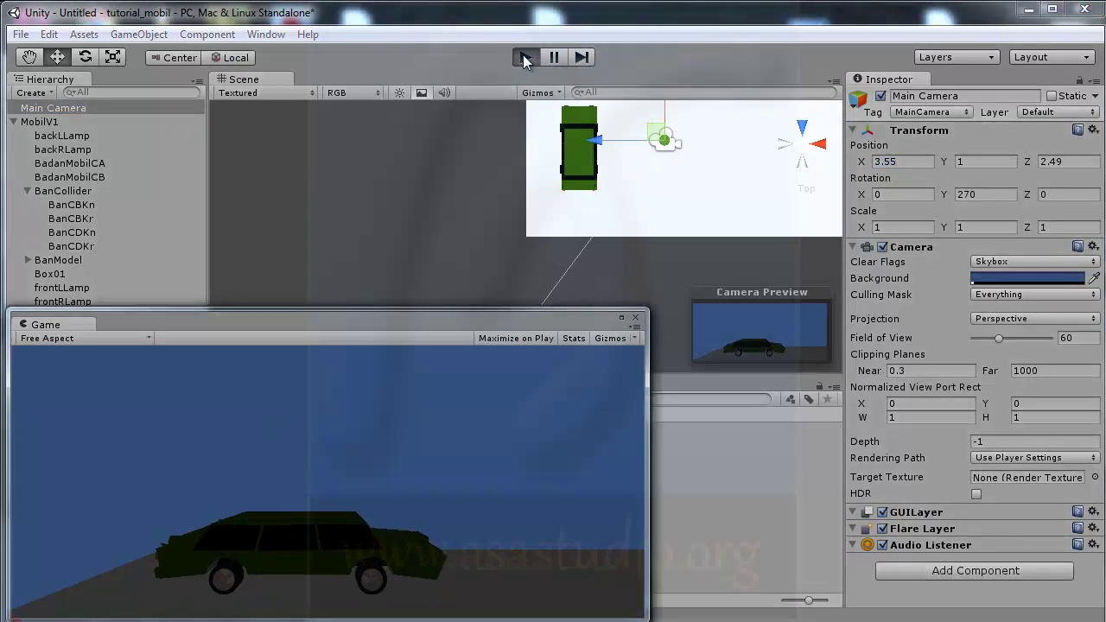
left_click(524, 58)
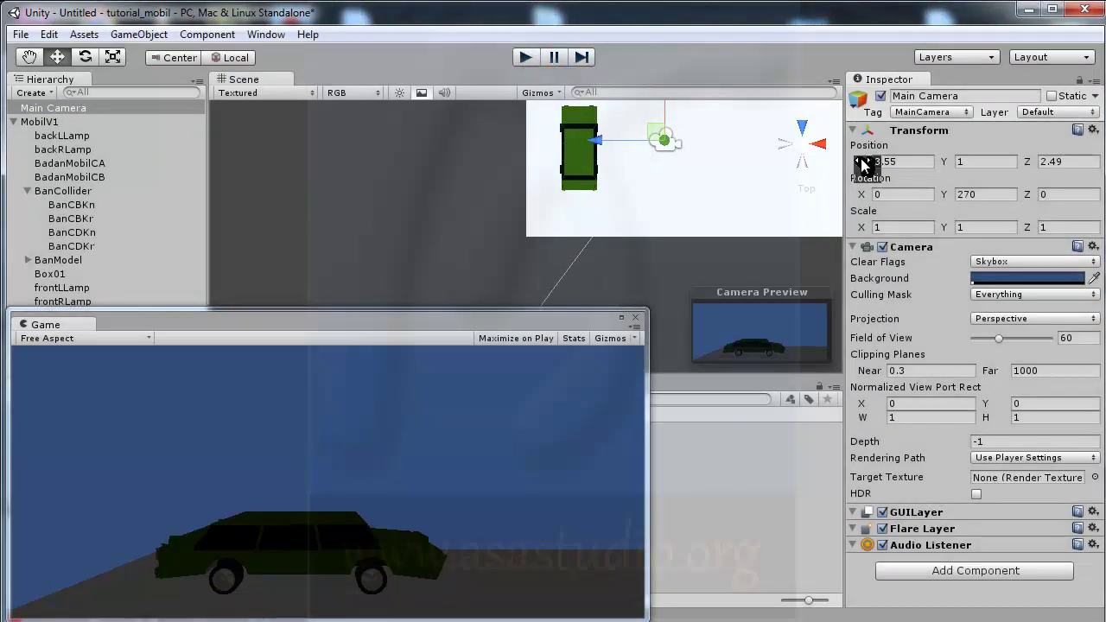
left_click_drag(871, 165, 875, 167)
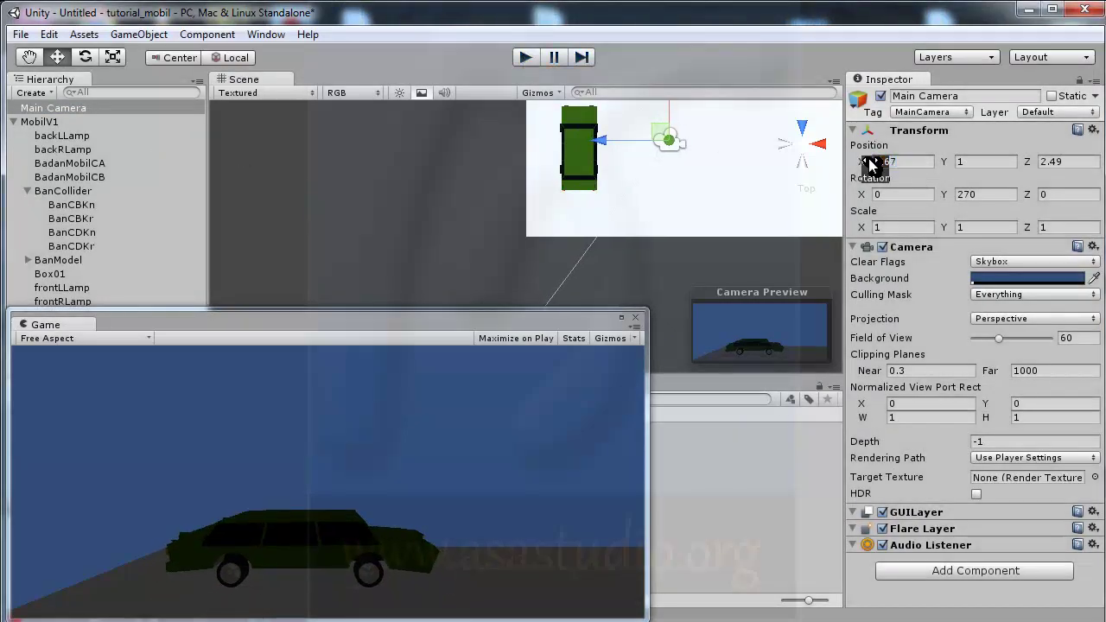
left_click(524, 60)
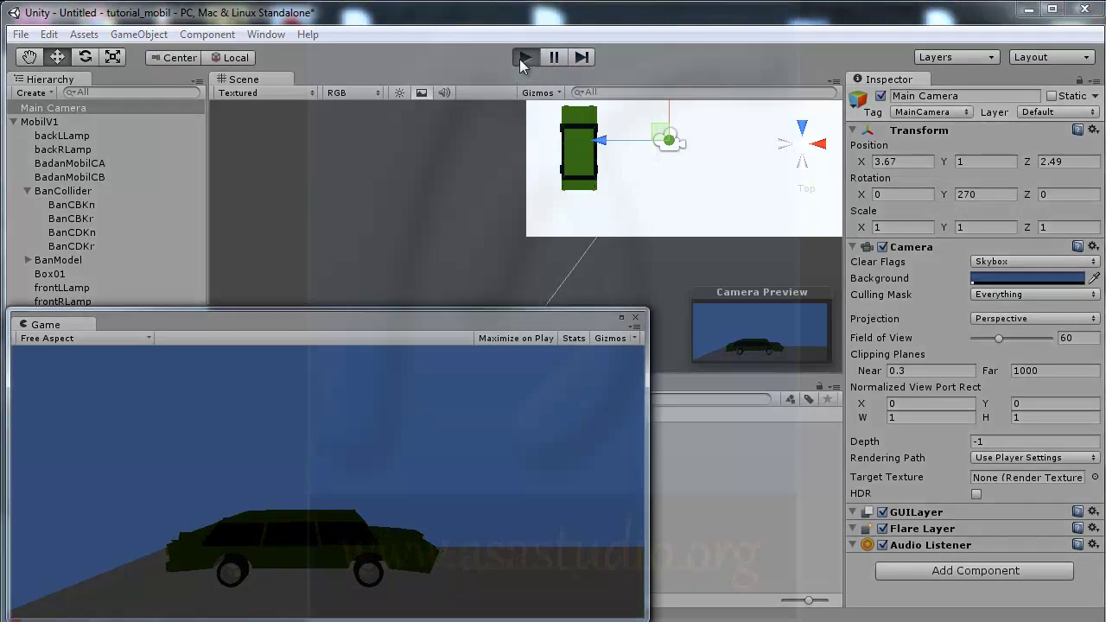